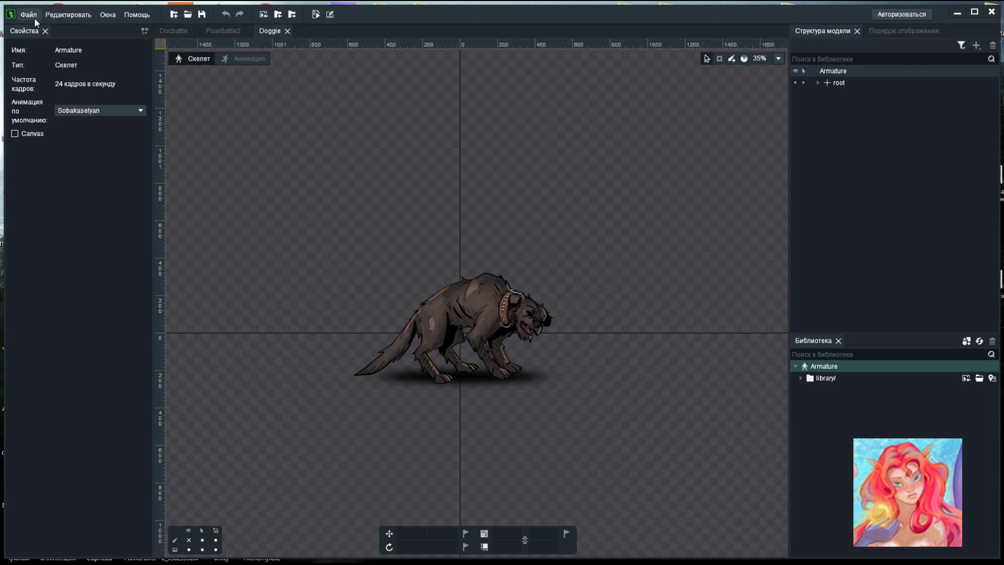
pyautogui.click(29, 14)
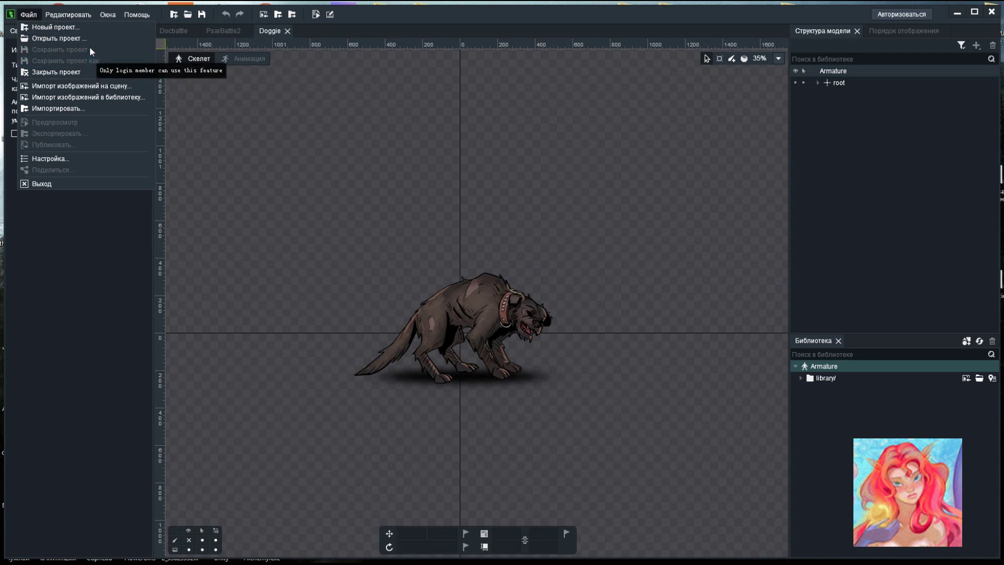
pyautogui.click(88, 61)
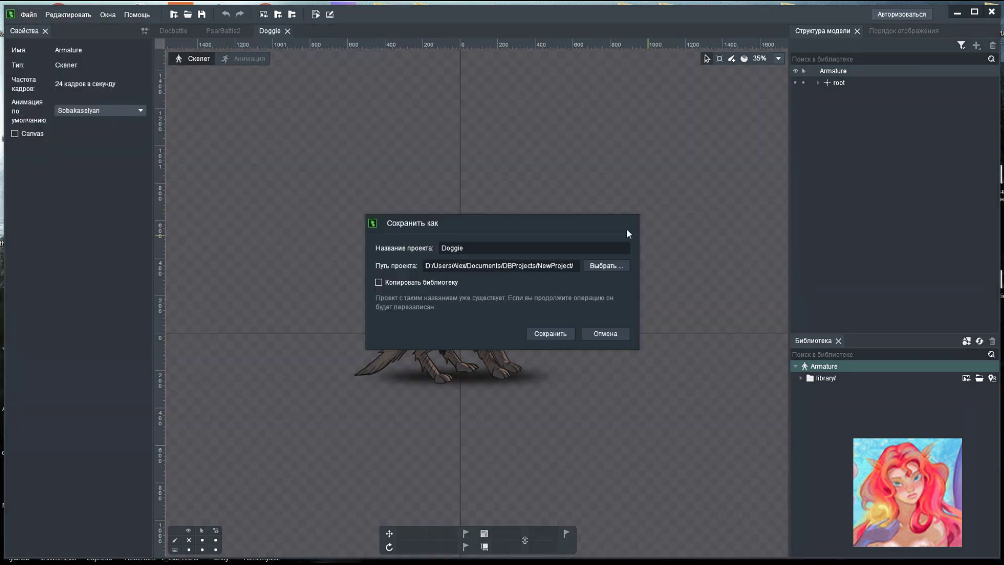
pyautogui.press('Escape')
# Step: View the account sign-in page of the program settings and close the settings
pyautogui.click(29, 15)
pyautogui.click(48, 159)
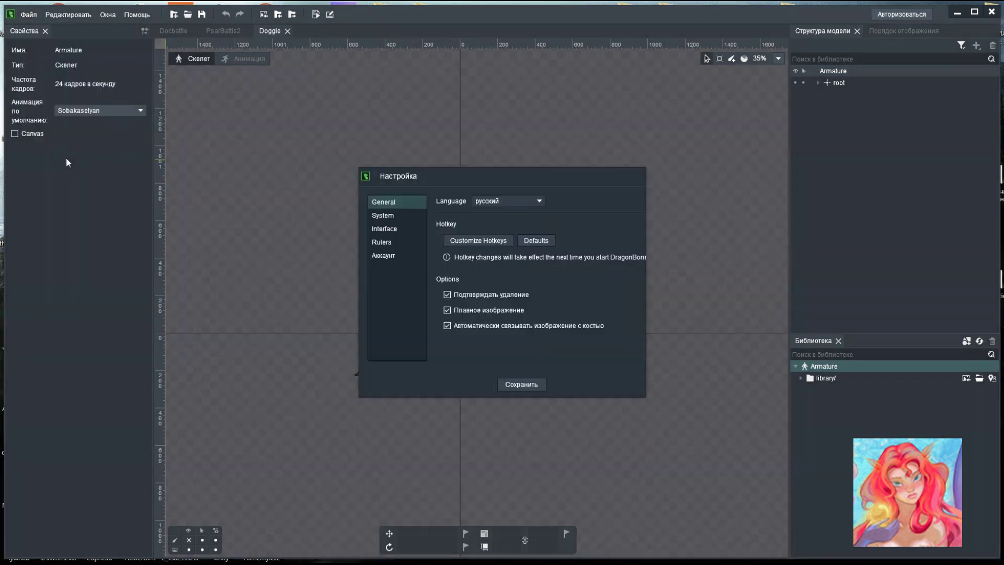
pyautogui.click(388, 259)
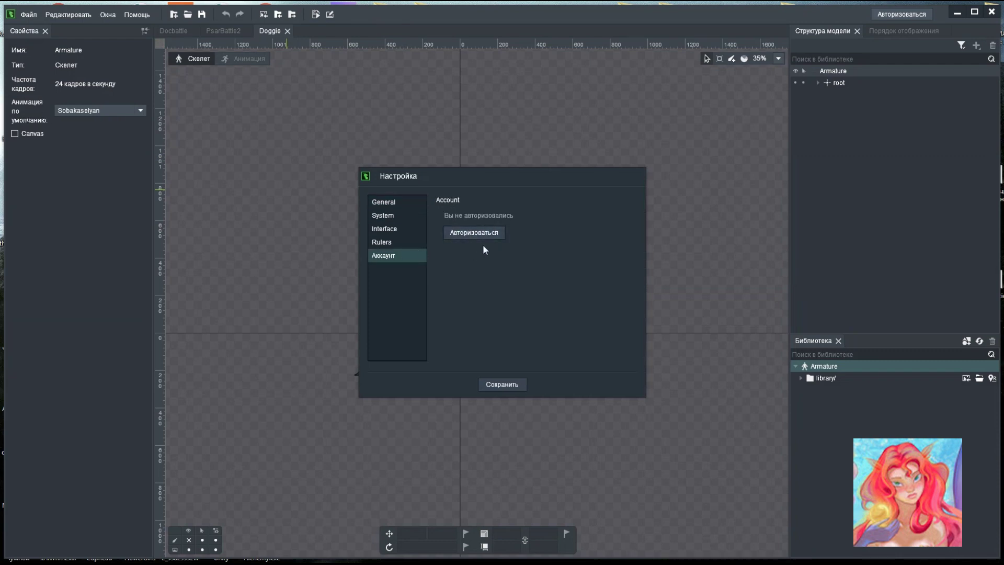
pyautogui.click(502, 384)
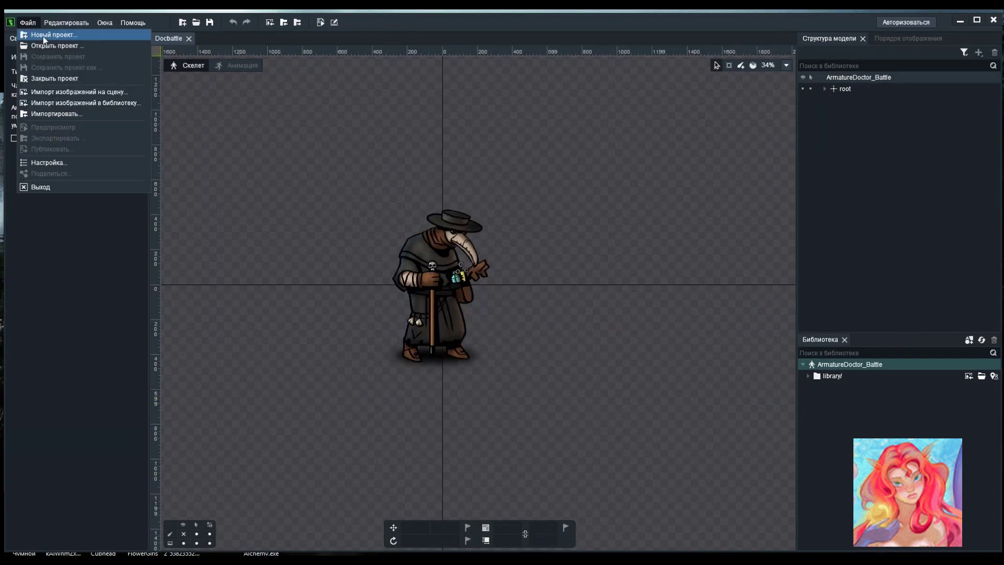
# Step: Create a new animation project from the skeletal animation template, with the canvas disabled
pyautogui.click(43, 36)
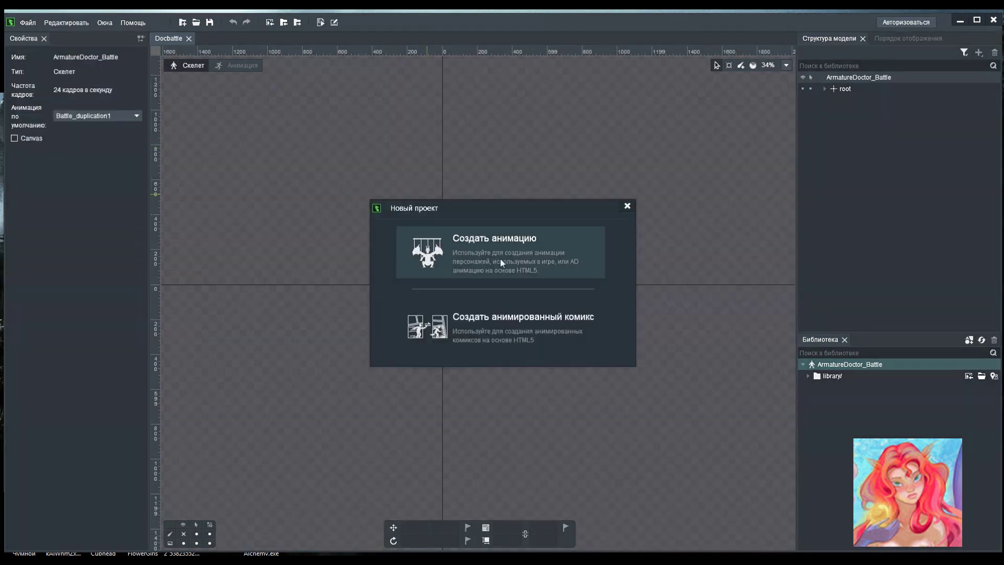
pyautogui.click(500, 259)
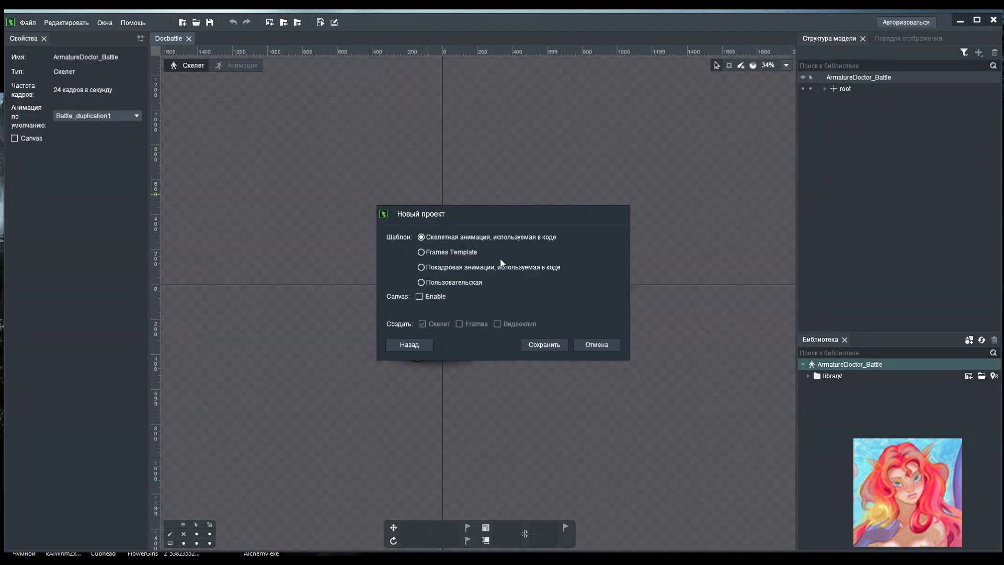
pyautogui.click(553, 344)
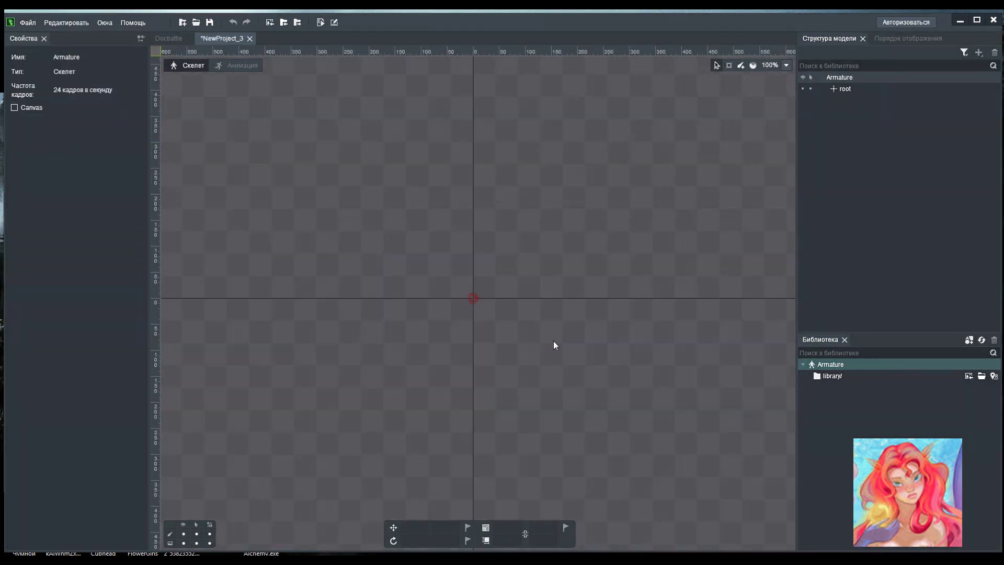
pyautogui.scroll(-3, 541, 325)
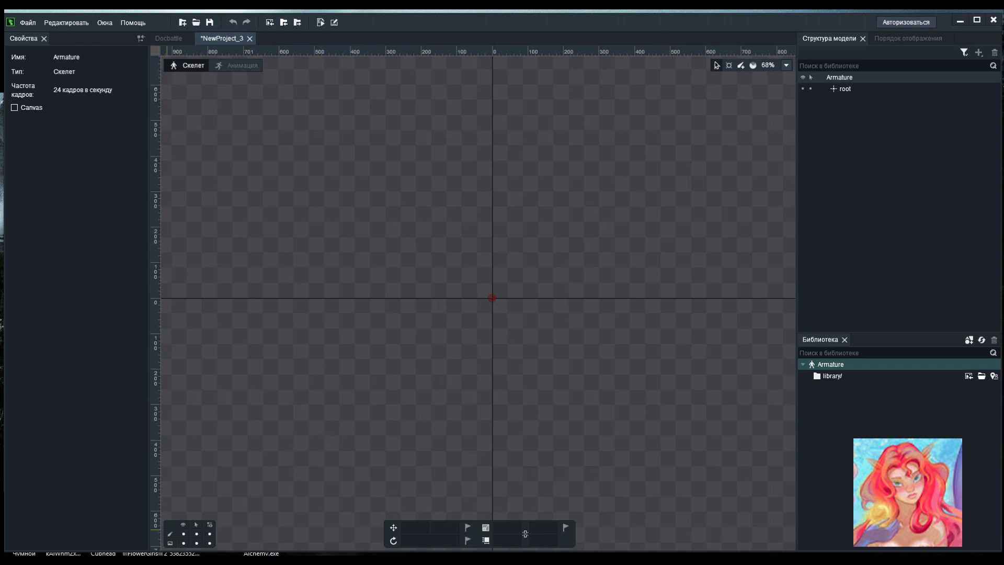
# Step: Import the bearded man's Battle animation2 layer images onto the stage of the new project
pyautogui.click(59, 553)
pyautogui.moveTo(639, 304); pyautogui.dragTo(724, 276)
pyautogui.click(514, 266)
pyautogui.click(474, 347)
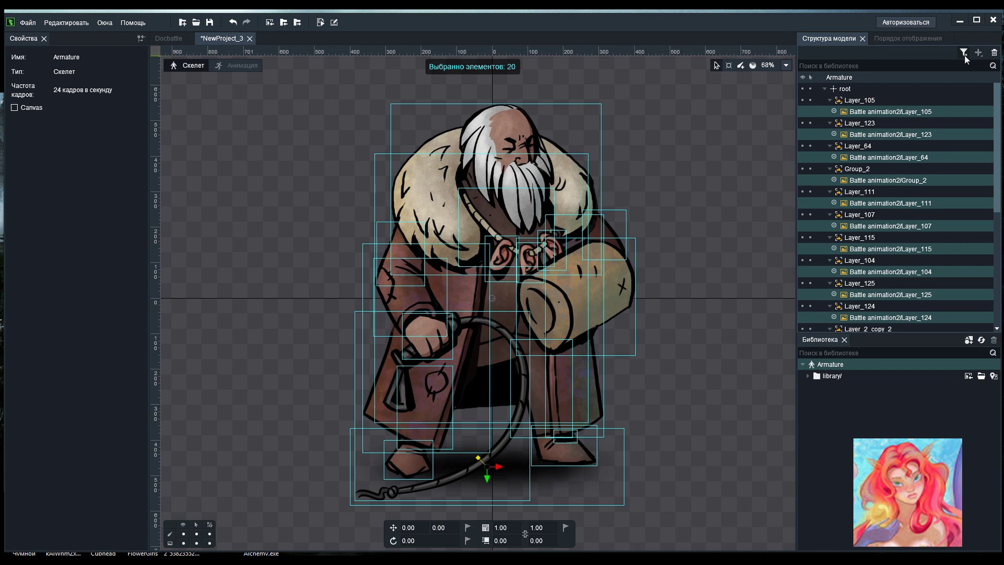
# Step: Filter the model structure to list only the slots, hiding their image entries
pyautogui.click(964, 53)
pyautogui.click(858, 100)
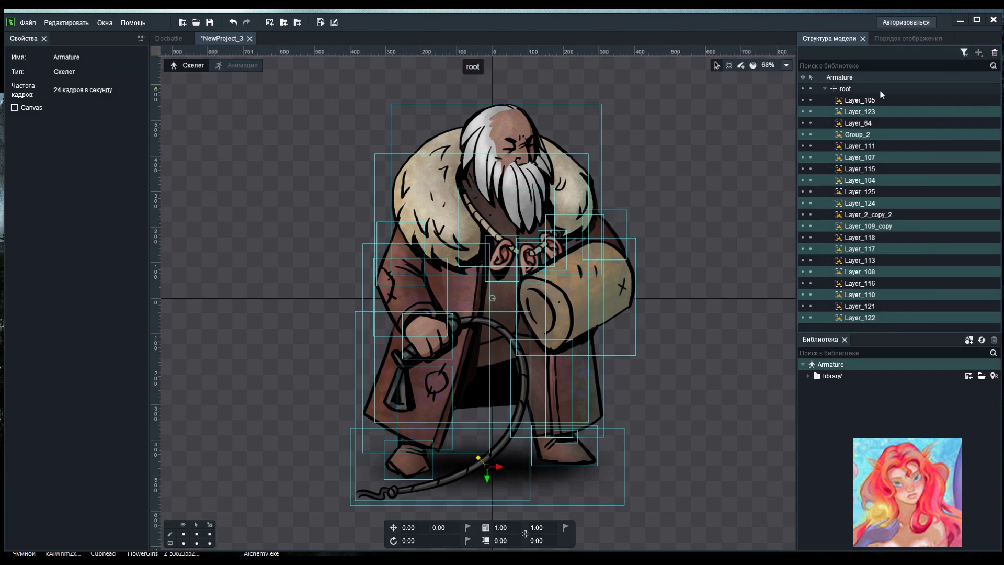
pyautogui.scroll(-2, 528, 173)
pyautogui.scroll(2, 610, 222)
pyautogui.scroll(-2, 610, 230)
pyautogui.moveTo(632, 259); pyautogui.dragTo(611, 257)
pyautogui.scroll(-4, 611, 258)
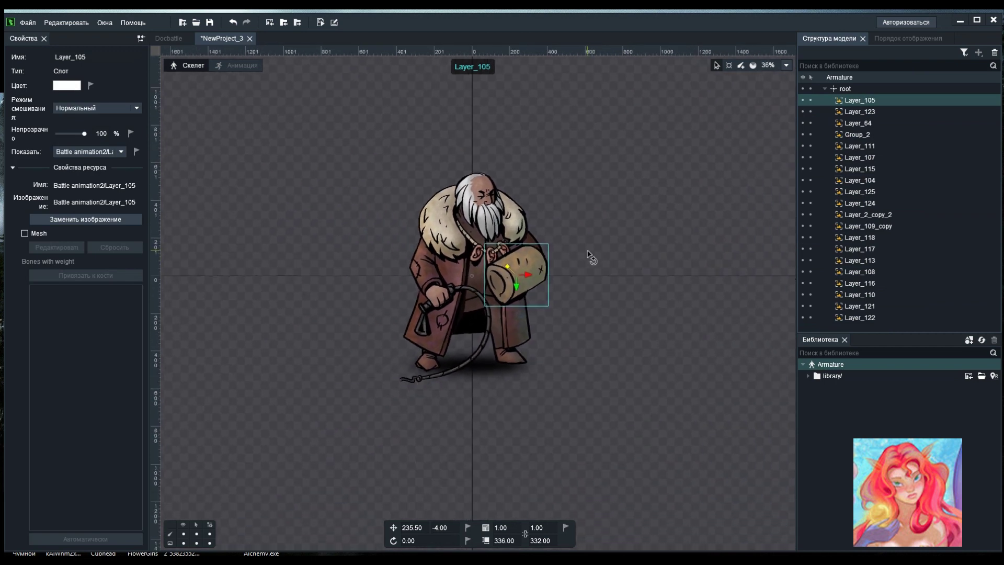
pyautogui.click(493, 209)
pyautogui.scroll(2, 493, 210)
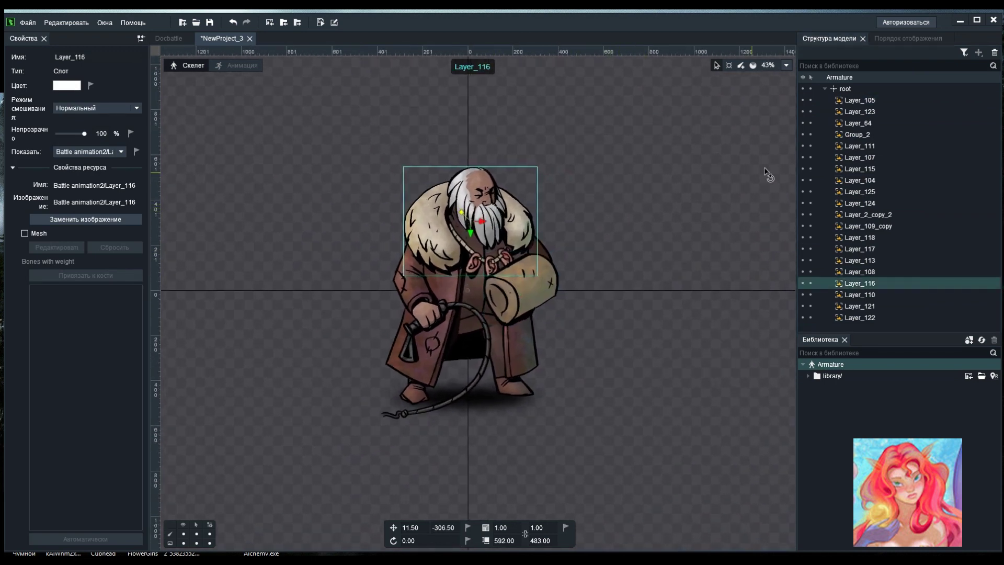
# Step: Draw bones along the rolled bundle (Layer_105), the middle ear charm (Layer_123) and the necklace cord (Layer_64)
pyautogui.click(858, 101)
pyautogui.click(730, 66)
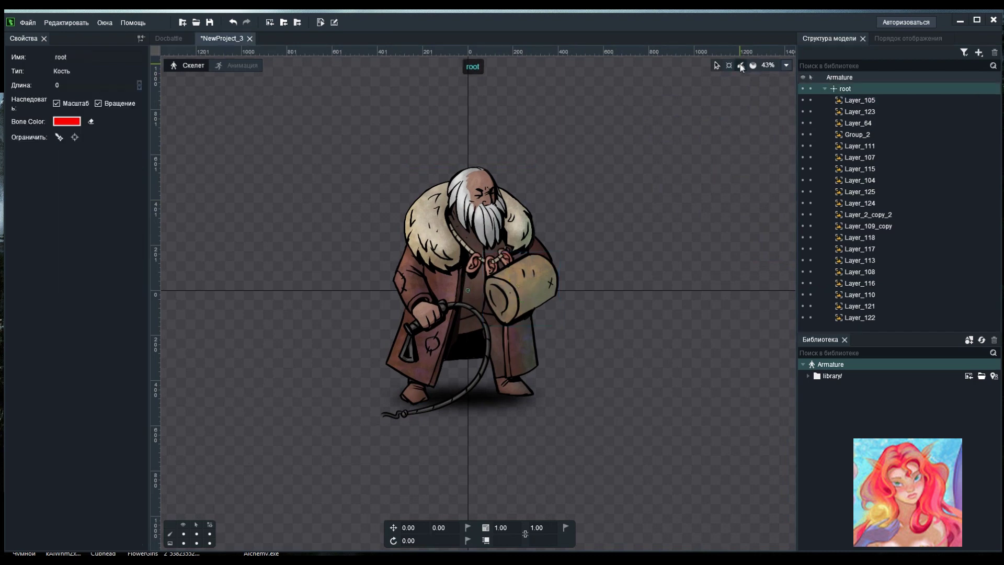
pyautogui.moveTo(550, 271); pyautogui.dragTo(501, 299)
pyautogui.click(849, 100)
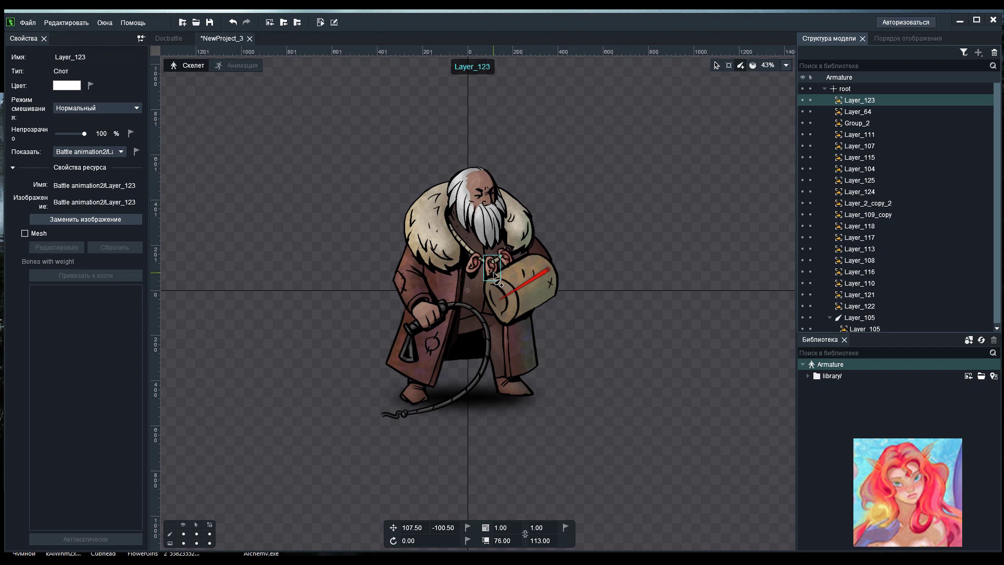
pyautogui.moveTo(491, 257); pyautogui.dragTo(491, 275)
pyautogui.click(853, 100)
pyautogui.moveTo(454, 231); pyautogui.dragTo(499, 257)
pyautogui.click(848, 87)
pyautogui.moveTo(441, 317); pyautogui.dragTo(432, 346)
pyautogui.hotkey('ctrl', 'z')
# Step: Draw a bone for the whip (Group_2), from the gripping hand diagonally down to the ground shadow
pyautogui.click(859, 259)
pyautogui.click(717, 65)
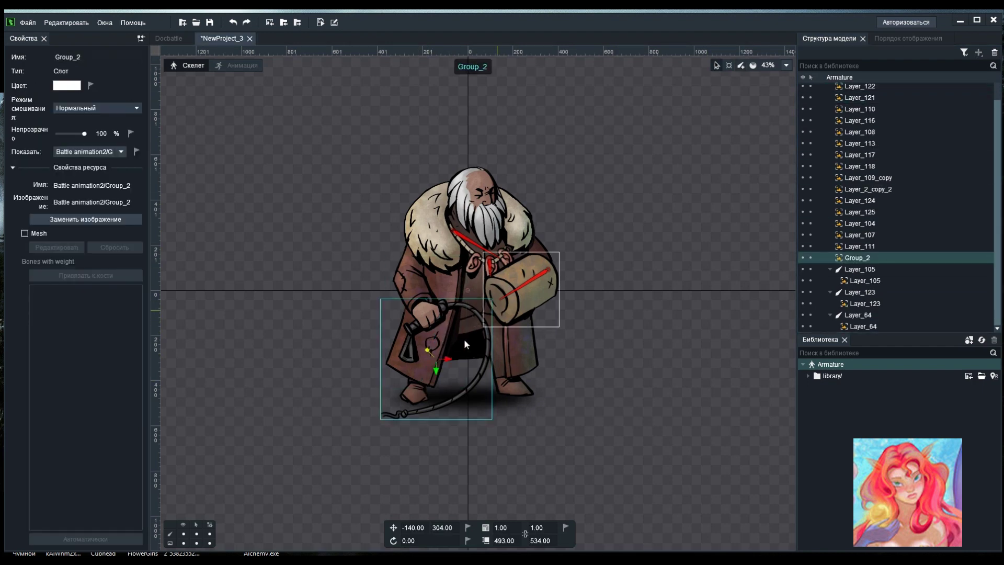
pyautogui.click(442, 340)
pyautogui.click(861, 261)
pyautogui.click(386, 343)
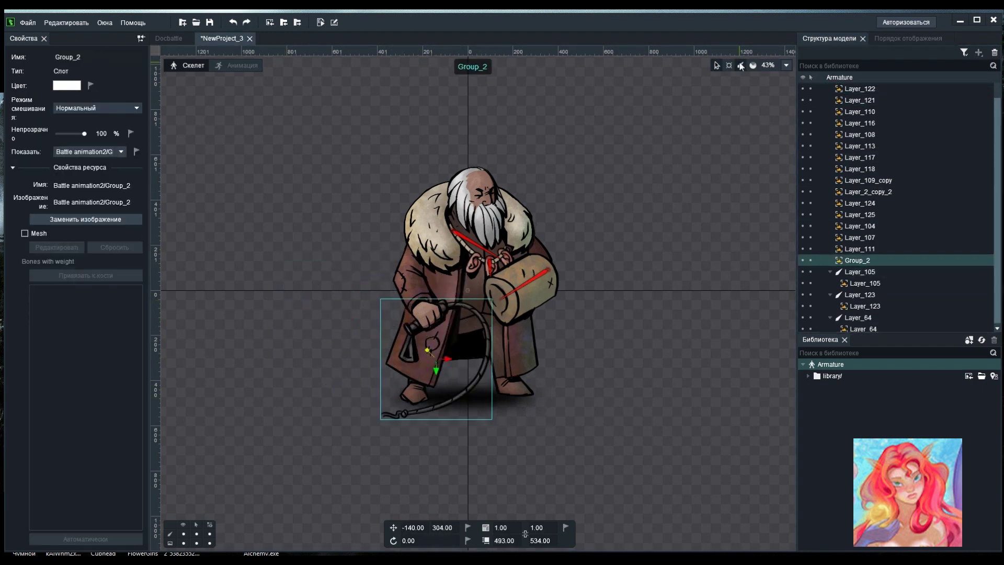
pyautogui.click(741, 65)
pyautogui.click(863, 272)
pyautogui.moveTo(420, 320); pyautogui.dragTo(469, 380)
# Step: Draw bones for the coat panel under the bundle (Layer_111), the whip arm's sleeve (Layer_107) and the other arm (Layer_104)
pyautogui.click(848, 246)
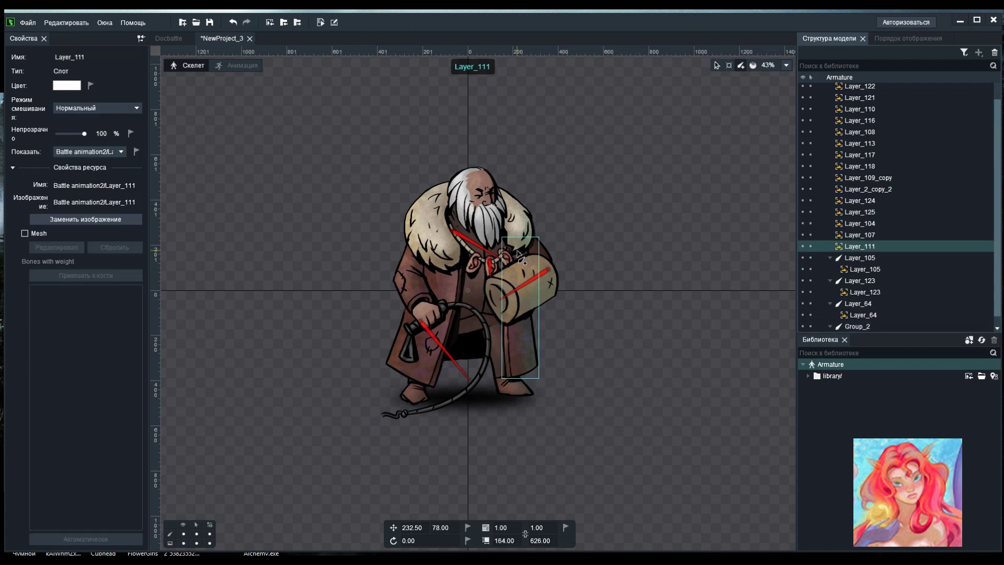
pyautogui.moveTo(516, 251); pyautogui.dragTo(523, 366)
pyautogui.click(849, 223)
pyautogui.moveTo(402, 273); pyautogui.dragTo(418, 302)
pyautogui.click(852, 203)
pyautogui.moveTo(530, 244); pyautogui.dragTo(546, 262)
# Step: Draw bones for the whip-side leg (Layer_125), coat flap (Layer_115), ground shadow (Layer_2_copy_2) and foot (Layer_124)
pyautogui.click(840, 181)
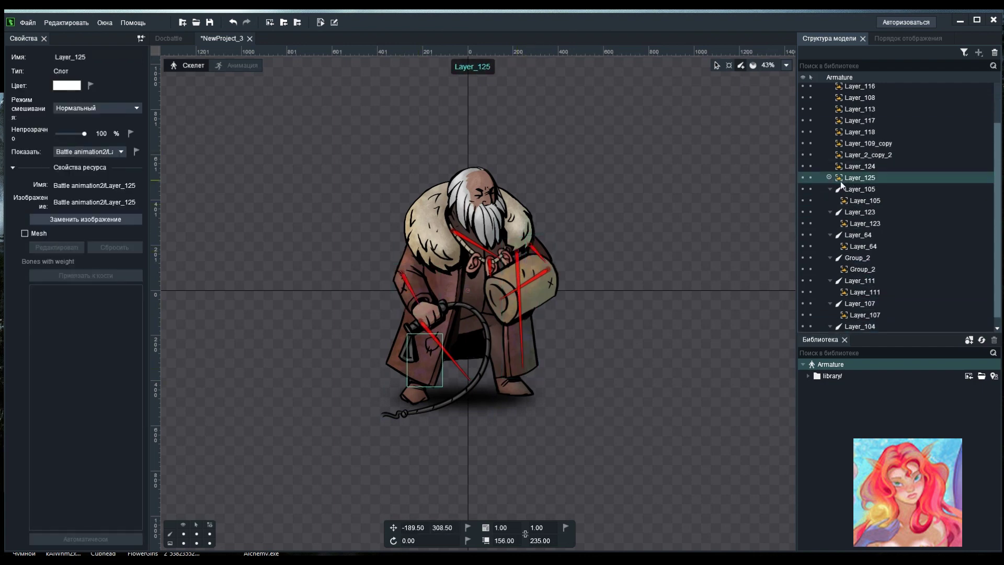
pyautogui.moveTo(426, 338); pyautogui.dragTo(418, 384)
pyautogui.scroll(3, 872, 97)
pyautogui.click(871, 98)
pyautogui.moveTo(438, 265)
pyautogui.mouseDown()
pyautogui.moveTo(409, 370)
pyautogui.moveTo(535, 398)
pyautogui.mouseUp()
pyautogui.click(851, 121)
pyautogui.click(860, 109)
pyautogui.moveTo(418, 385); pyautogui.dragTo(416, 403)
# Step: Draw bones for the ear charms (Layer_122 and Layer_121) and the hand holding the whip (Layer_110)
pyautogui.scroll(4, 861, 119)
pyautogui.click(861, 101)
pyautogui.moveTo(477, 256)
pyautogui.mouseDown()
pyautogui.moveTo(469, 271)
pyautogui.moveTo(501, 264)
pyautogui.mouseUp()
pyautogui.scroll(4, 861, 102)
pyautogui.click(860, 101)
pyautogui.scroll(4, 869, 112)
pyautogui.click(860, 100)
pyautogui.moveTo(416, 308); pyautogui.dragTo(433, 318)
# Step: Draw bones for the whip arm's upper part (Layer_113) and the foot below the bundle (Layer_118)
pyautogui.scroll(4, 879, 117)
pyautogui.click(863, 101)
pyautogui.moveTo(415, 246); pyautogui.dragTo(407, 275)
pyautogui.scroll(4, 862, 96)
pyautogui.click(861, 90)
pyautogui.moveTo(506, 378); pyautogui.dragTo(527, 392)
# Step: Draw a horizontal bone across the fur collar (Layer_116) and a short bone at the ankle below the bundle (Layer_108)
pyautogui.scroll(5, 861, 105)
pyautogui.click(861, 101)
pyautogui.moveTo(411, 220); pyautogui.dragTo(526, 220)
pyautogui.scroll(5, 883, 96)
pyautogui.click(862, 101)
pyautogui.moveTo(509, 379); pyautogui.dragTo(517, 378)
# Step: Draw bones for the leg below the bundle (Layer_117) and vertically through the torso (Layer_109_copy)
pyautogui.scroll(5, 863, 102)
pyautogui.click(862, 100)
pyautogui.moveTo(492, 320); pyautogui.dragTo(504, 376)
pyautogui.click(861, 89)
pyautogui.scroll(4, 856, 102)
pyautogui.click(852, 101)
pyautogui.moveTo(474, 203); pyautogui.dragTo(474, 362)
# Step: Save the project under the name PsarBattle2
pyautogui.click(28, 22)
pyautogui.click(52, 57)
pyautogui.write('PsarBattle2')
pyautogui.press('Return')
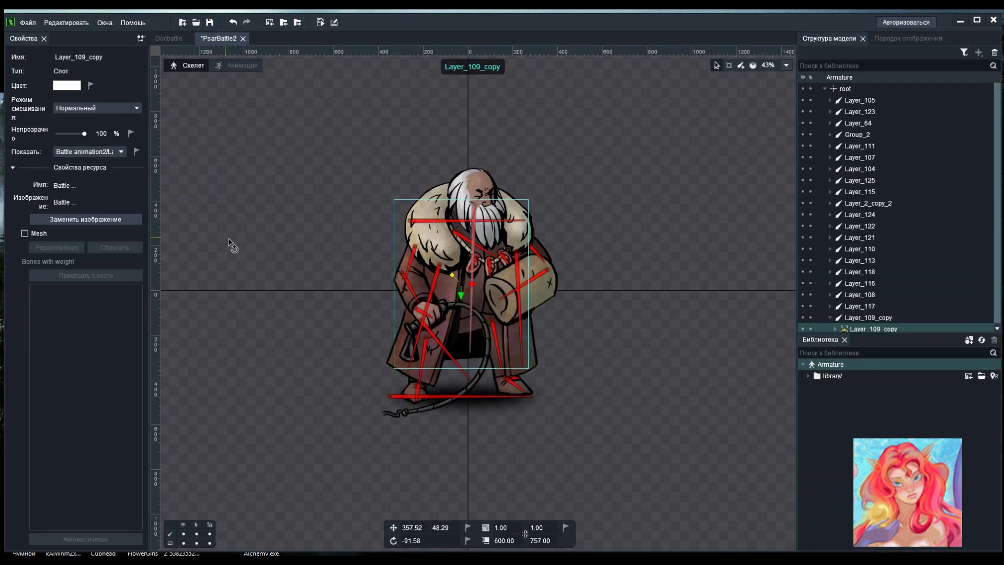
# Step: Turn the whip-side coat flap image (Layer_115) into a mesh and open it for adding vertices
pyautogui.click(431, 370)
pyautogui.click(26, 234)
pyautogui.click(57, 247)
pyautogui.scroll(-10, 522, 335)
pyautogui.scroll(9, 530, 330)
pyautogui.scroll(5, 605, 390)
pyautogui.click(458, 521)
# Step: Add vertices throughout the interior and along the edges of the Layer_115 coat flap mesh
pyautogui.click(327, 196)
pyautogui.click(364, 196)
pyautogui.click(394, 196)
pyautogui.click(319, 245)
pyautogui.click(394, 244)
pyautogui.click(318, 328)
pyautogui.click(399, 330)
pyautogui.click(362, 396)
pyautogui.click(314, 376)
pyautogui.click(408, 375)
pyautogui.click(407, 289)
pyautogui.click(313, 285)
pyautogui.click(288, 246)
pyautogui.click(288, 316)
pyautogui.click(288, 370)
pyautogui.click(431, 245)
pyautogui.click(431, 318)
pyautogui.click(432, 375)
pyautogui.click(358, 432)
pyautogui.click(358, 332)
pyautogui.click(358, 243)
pyautogui.click(398, 431)
pyautogui.click(316, 432)
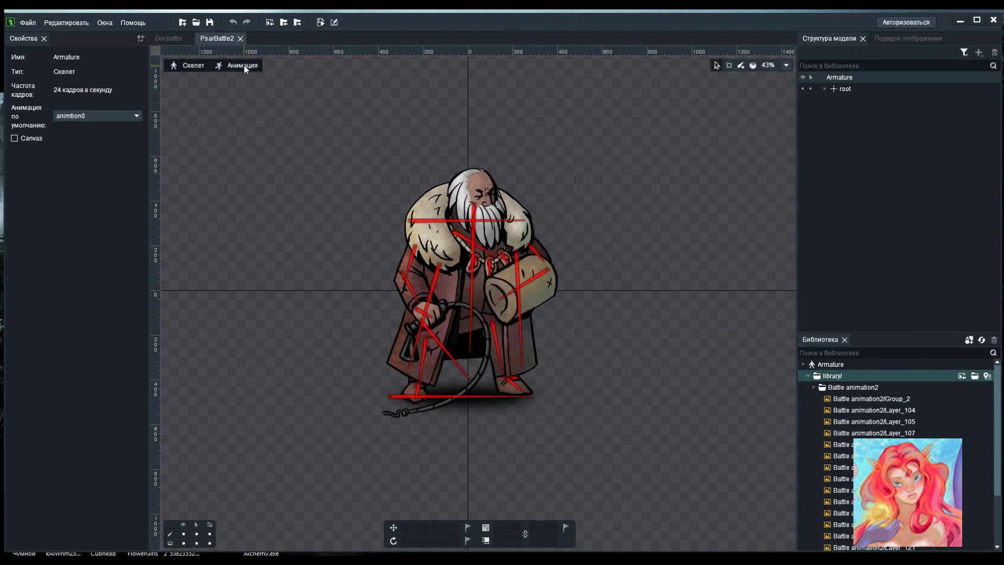
# Step: Switch to animation mode and key the root bone's translation, rotation and scale at frames 0, 16 and 33
pyautogui.click(243, 65)
pyautogui.click(912, 89)
pyautogui.click(595, 376)
pyautogui.click(549, 421)
pyautogui.click(497, 389)
pyautogui.click(408, 423)
pyautogui.click(595, 375)
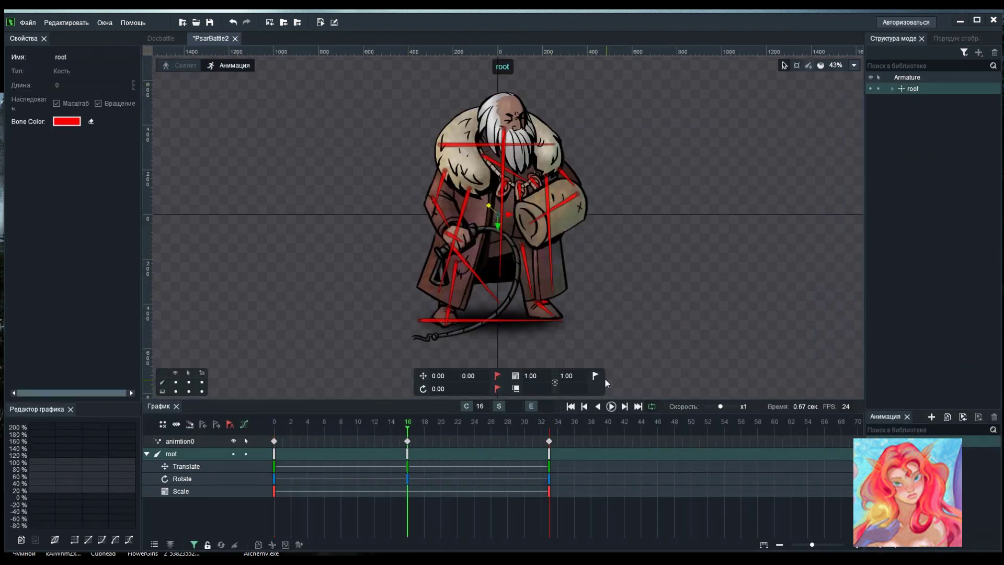
# Step: Select all bones from Layer_105 to Layer_109_copy and key their translation, rotation and scale at frame 16
pyautogui.click(892, 89)
pyautogui.click(910, 100)
pyautogui.keyDown('shift'); pyautogui.click(937, 317); pyautogui.keyUp('shift')
pyautogui.click(497, 375)
pyautogui.click(498, 388)
pyautogui.click(596, 376)
# Step: Key the translation, rotation and scale of all selected bones at frames 33 and 0
pyautogui.click(549, 422)
pyautogui.click(595, 375)
pyautogui.click(498, 388)
pyautogui.click(497, 375)
pyautogui.click(498, 376)
pyautogui.click(497, 389)
pyautogui.click(596, 375)
# Step: Check the keyframes of the Layer_105 bone and return the playhead to frame 0
pyautogui.click(407, 441)
pyautogui.click(899, 113)
pyautogui.click(908, 100)
pyautogui.moveTo(291, 423); pyautogui.dragTo(268, 435)
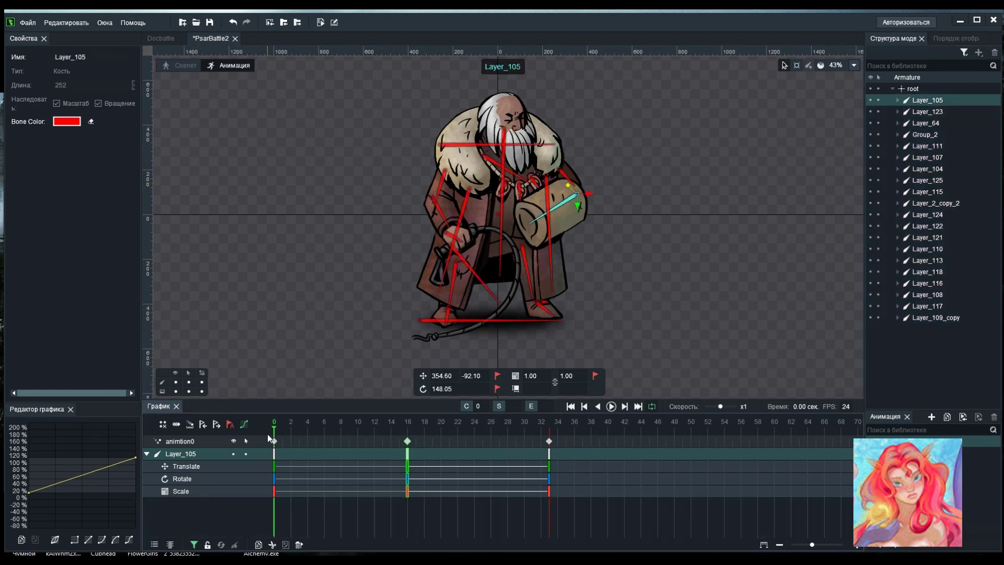
# Step: Select the torso slot Layer_109_copy under its bone and key its displayed image at frame 0
pyautogui.click(478, 211)
pyautogui.click(903, 329)
pyautogui.click(913, 341)
pyautogui.click(916, 330)
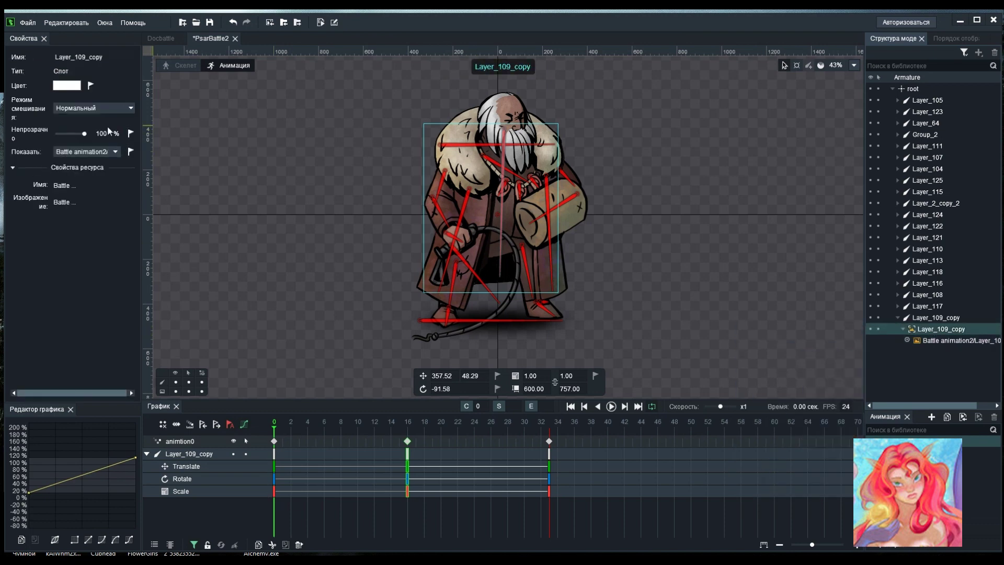
pyautogui.click(131, 152)
pyautogui.click(295, 523)
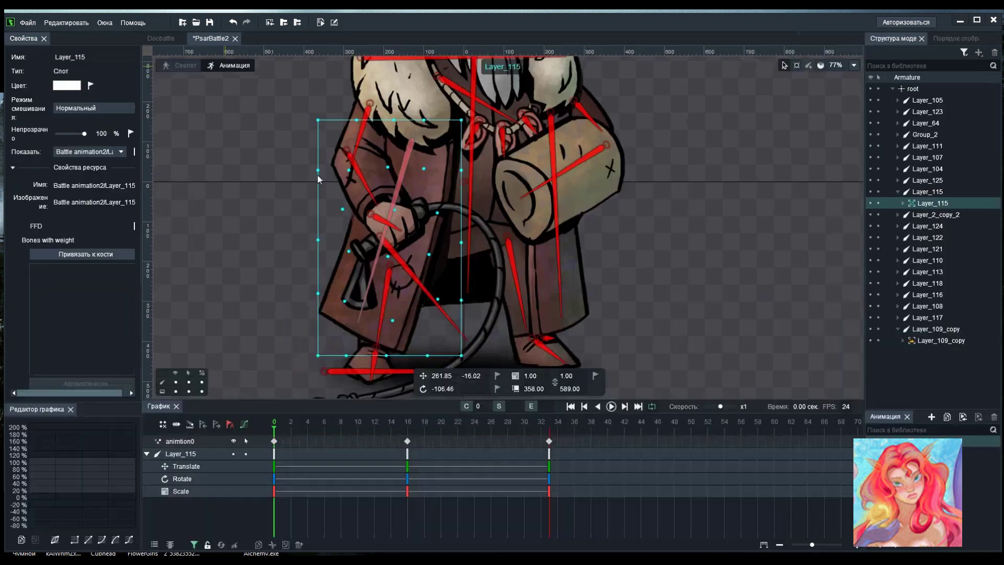
# Step: Add an FFD mesh deformation key for the Layer_115 coat flap at frame 0
pyautogui.click(134, 226)
pyautogui.scroll(-1, 511, 281)
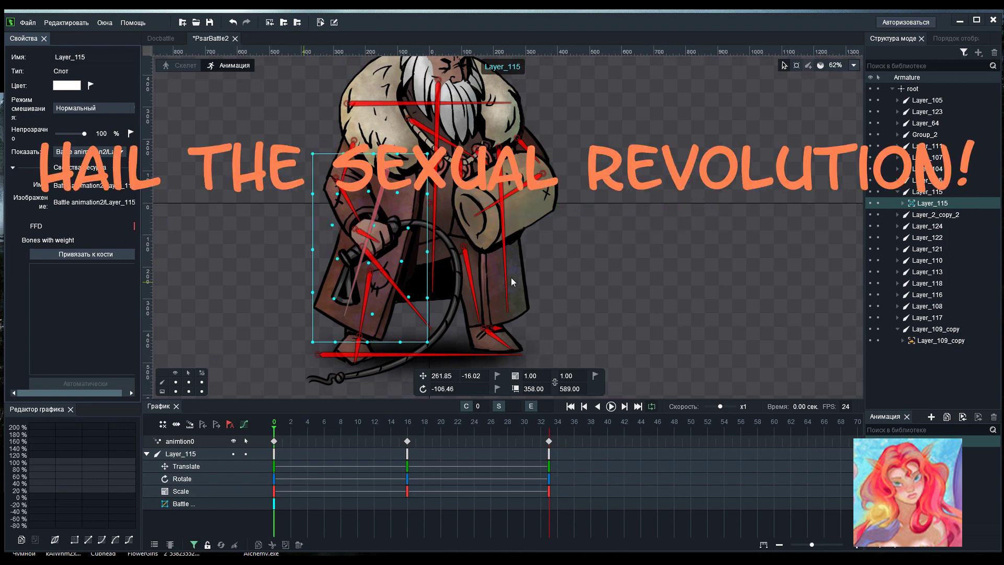
pyautogui.scroll(-2, 511, 278)
# Step: Go to frame 18 and shift a vertex on the lower edge of the Layer_115 coat flap mesh slightly sideways
pyautogui.click(286, 429)
pyautogui.click(424, 429)
pyautogui.scroll(2, 419, 293)
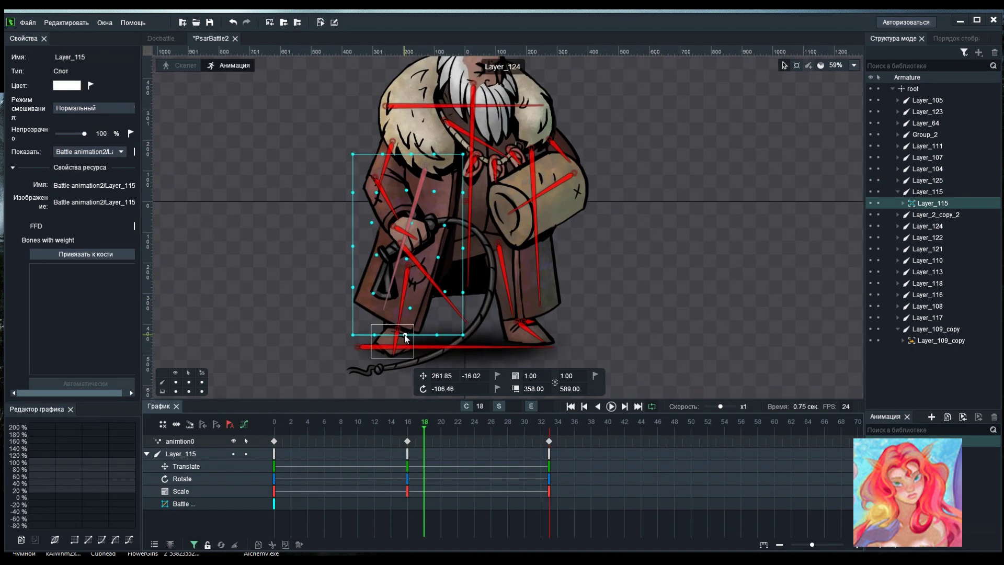
pyautogui.click(406, 336)
pyautogui.scroll(2, 450, 313)
pyautogui.moveTo(411, 344); pyautogui.dragTo(417, 345)
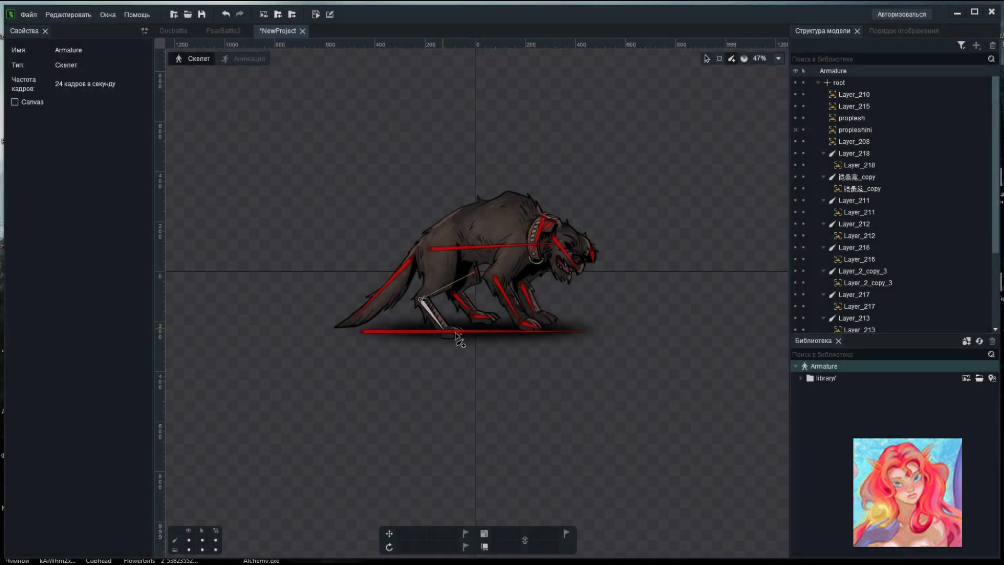
# Step: Draw bones along the hind paw Layer_210 and the front paw Layer_215, and hide the proplesh slot
pyautogui.moveTo(456, 334); pyautogui.dragTo(464, 334)
pyautogui.click(843, 96)
pyautogui.moveTo(536, 314); pyautogui.dragTo(556, 320)
pyautogui.click(837, 97)
pyautogui.click(796, 95)
# Step: Parent the body slot Layer_208 to the torso bone
pyautogui.click(843, 121)
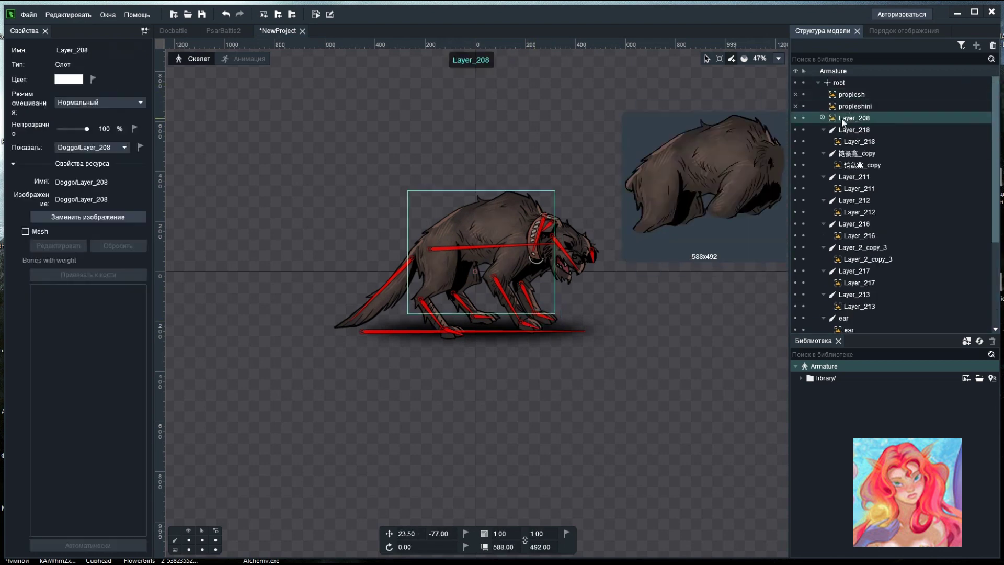
pyautogui.click(706, 58)
pyautogui.click(493, 246)
pyautogui.moveTo(850, 104); pyautogui.dragTo(847, 209)
# Step: Add an inverse kinematics constraint to the front leg bone Layer_214 with its target at the ankle
pyautogui.scroll(1, 552, 243)
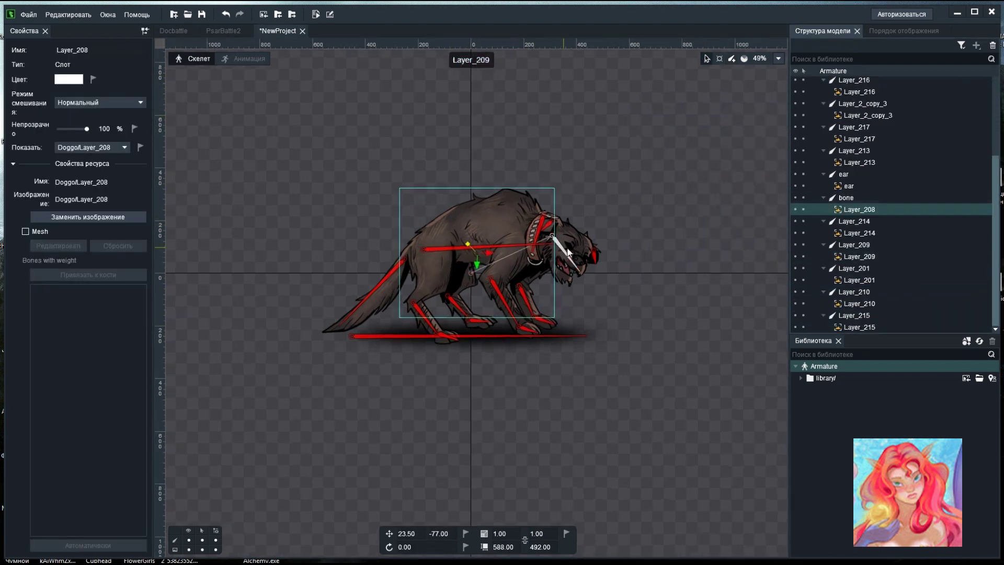
pyautogui.scroll(5, 569, 252)
pyautogui.click(854, 221)
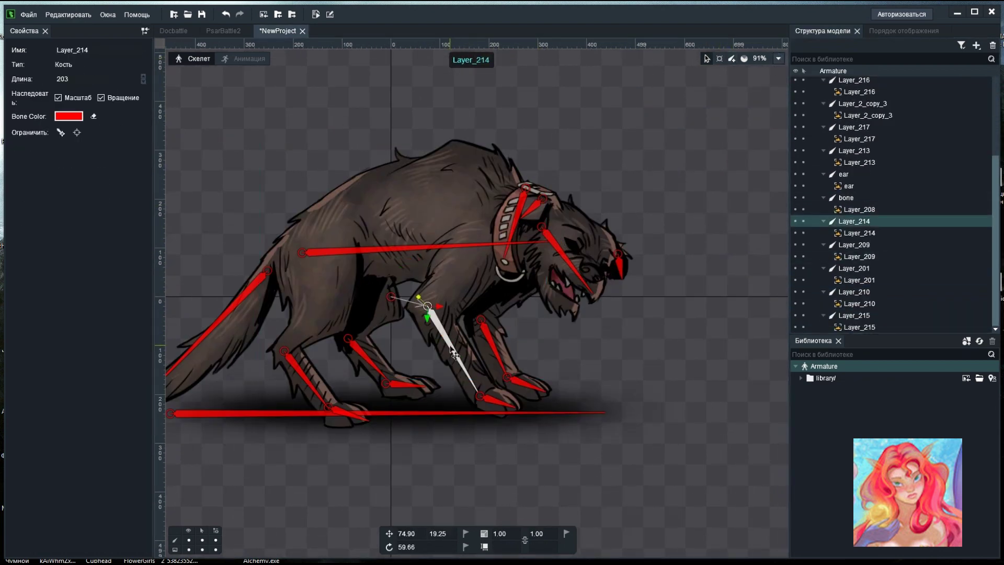
pyautogui.click(63, 134)
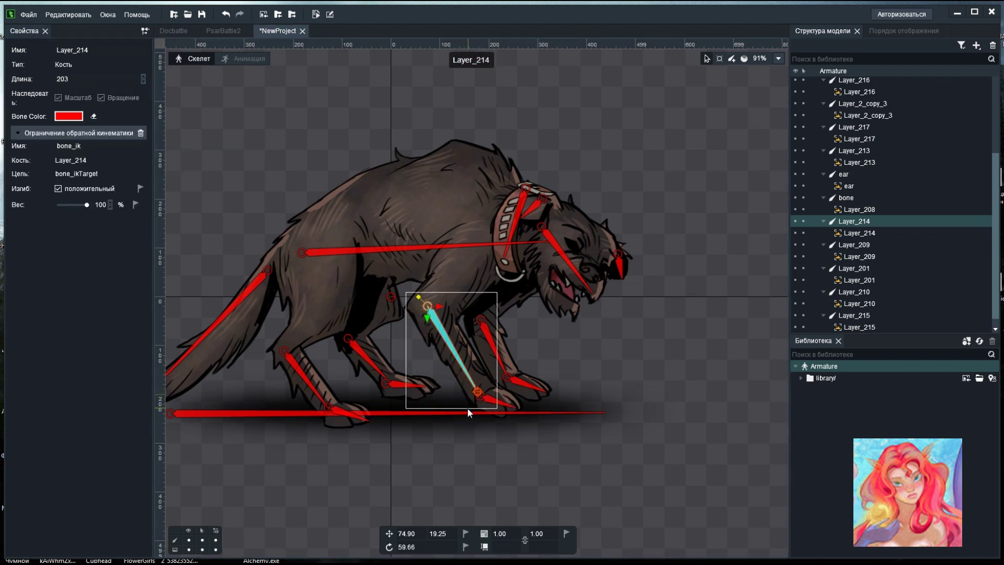
pyautogui.click(494, 347)
# Step: Make the front paw bone Layer_213 a child of the leg bone Layer_214
pyautogui.click(854, 150)
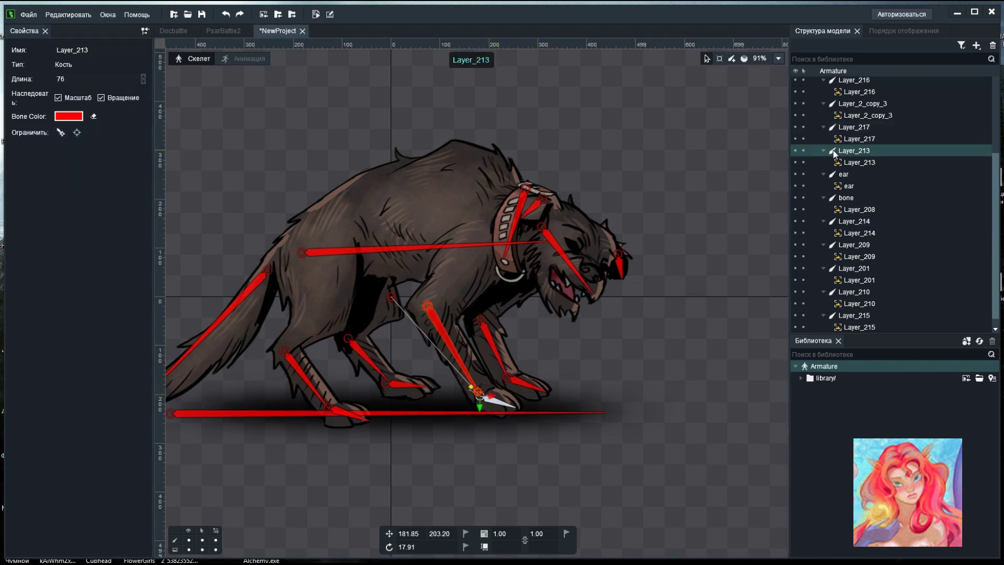
pyautogui.click(453, 348)
pyautogui.click(366, 360)
pyautogui.click(494, 400)
pyautogui.moveTo(854, 150); pyautogui.dragTo(854, 222)
pyautogui.click(854, 198)
pyautogui.click(854, 222)
pyautogui.click(454, 352)
# Step: Test the rig in animation mode by moving the torso and the Layer_213 paw, undoing the torso move
pyautogui.click(244, 59)
pyautogui.moveTo(467, 245); pyautogui.dragTo(477, 237)
pyautogui.hotkey('ctrl', 'z')
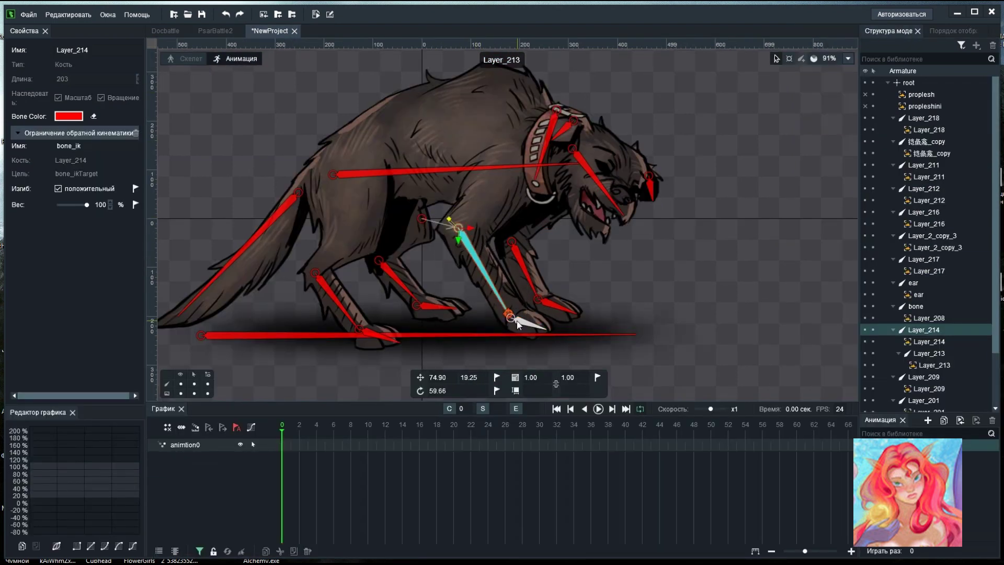
pyautogui.moveTo(518, 324); pyautogui.dragTo(514, 329)
# Step: Add inverse kinematics constraints with ankle targets to the remaining leg bones Layer_216, Layer_217 and Layer_212 in skeleton mode
pyautogui.click(512, 241)
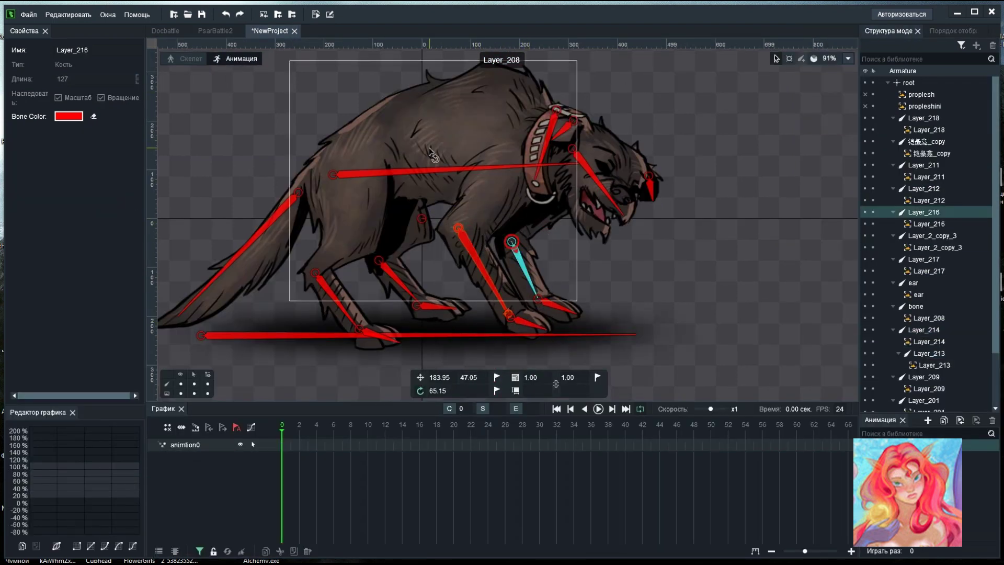
pyautogui.hotkey('ctrl', '1')
pyautogui.click(377, 377)
pyautogui.click(308, 380)
pyautogui.click(329, 409)
pyautogui.click(244, 59)
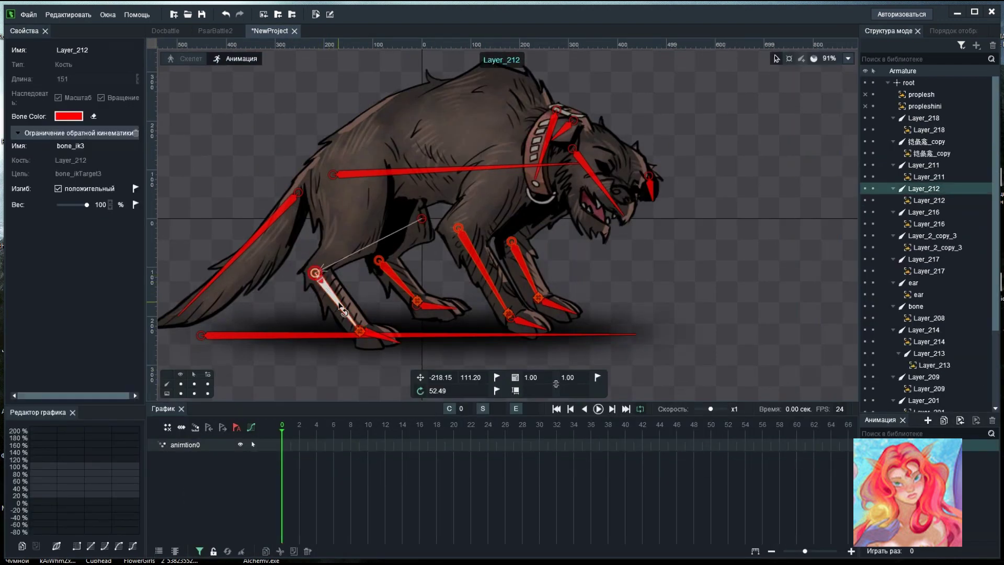
# Step: Parent paw bone Layer_210 to Layer_212, Layer_211 to Layer_217 and Layer_215 to Layer_216 in skeleton mode
pyautogui.click(374, 333)
pyautogui.hotkey('ctrl', '1')
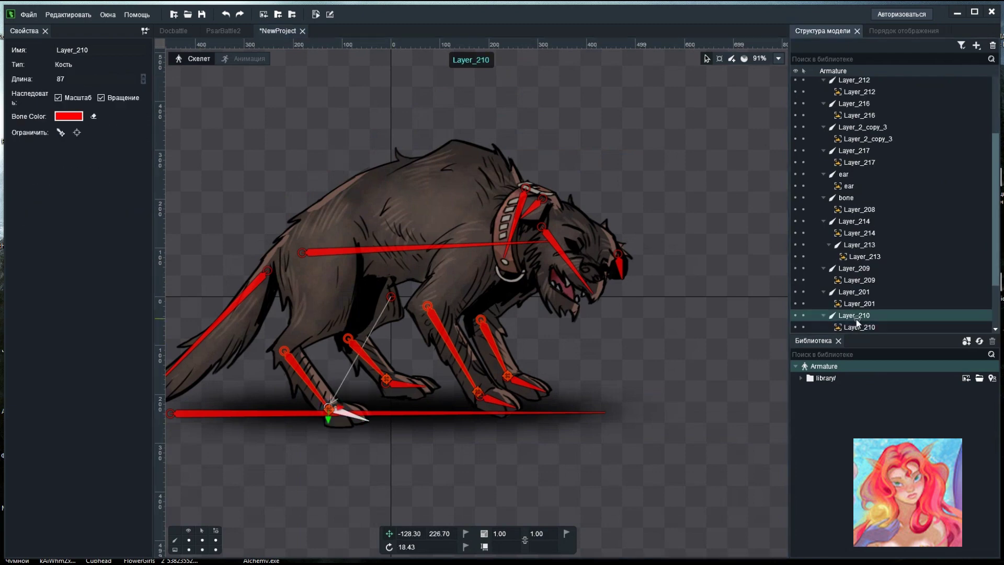
pyautogui.moveTo(854, 317); pyautogui.dragTo(858, 134)
pyautogui.click(414, 395)
pyautogui.moveTo(915, 114); pyautogui.dragTo(863, 229)
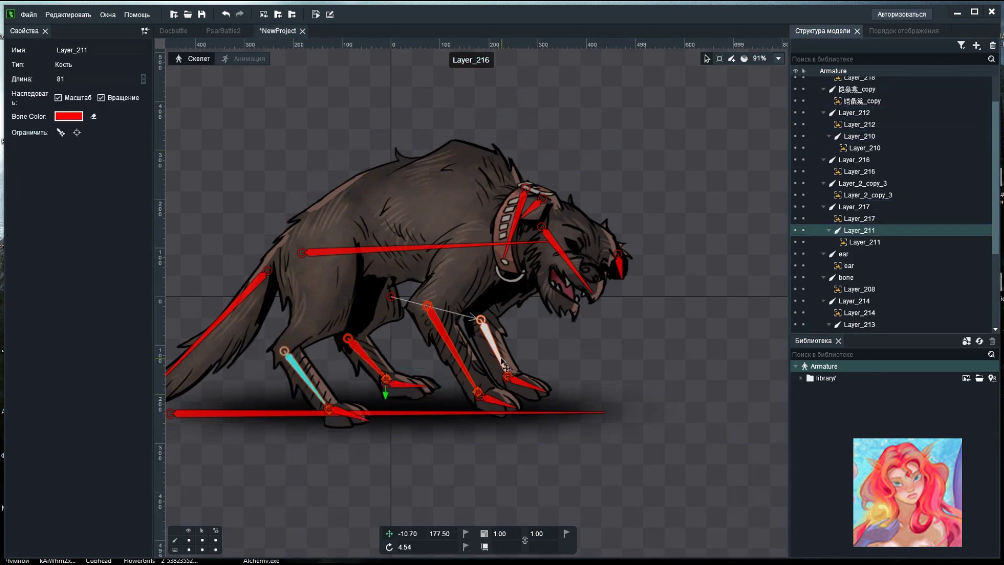
pyautogui.click(530, 388)
pyautogui.moveTo(863, 152); pyautogui.dragTo(860, 146)
# Step: Try to add an inverse kinematics constraint to the head bone Layer_209
pyautogui.click(567, 258)
pyautogui.click(60, 133)
pyautogui.hotkey('ctrl', 'z')
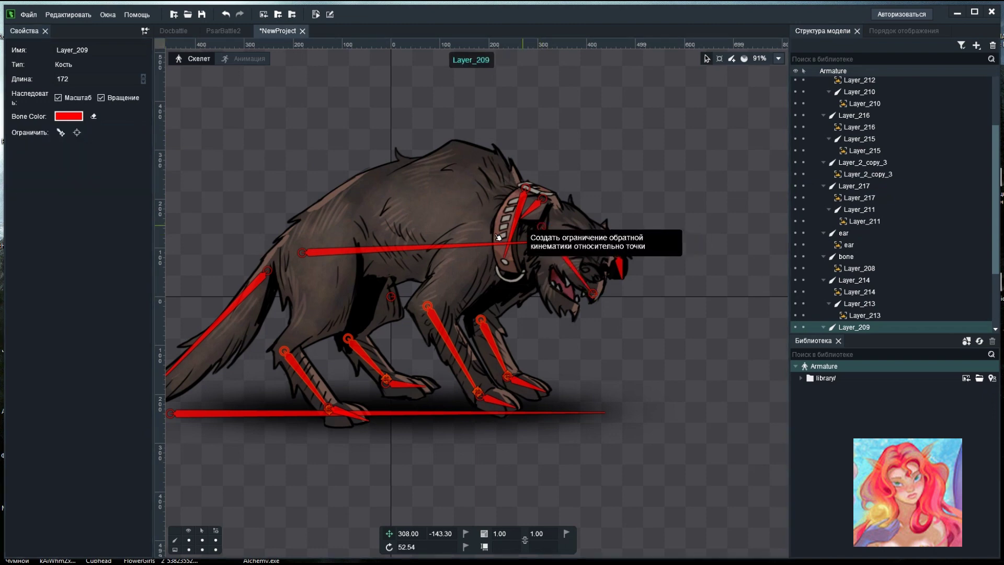
# Step: Add an inverse kinematics constraint to the tail bone Layer_218 with its target at the tail tip
pyautogui.click(220, 320)
pyautogui.click(61, 133)
pyautogui.hotkey('ctrl', 'z')
pyautogui.hotkey('ctrl', 'z')
# Step: Save the project under the name Doggie
pyautogui.hotkey('ctrl', 's')
pyautogui.write('Doggie')
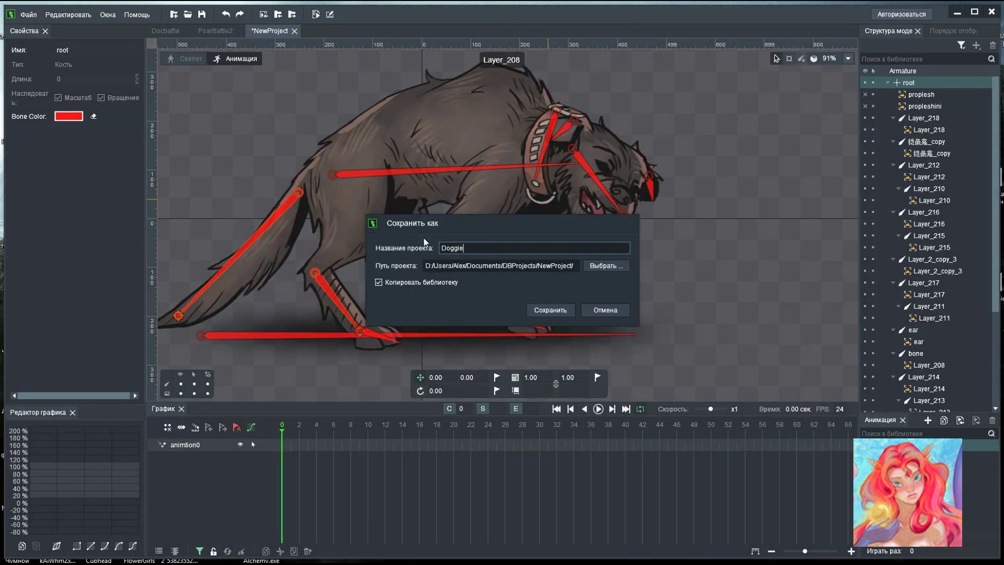
pyautogui.click(547, 332)
# Step: Expand the root in animation mode, select the torso bone, and key its position and rotation at frame 0
pyautogui.scroll(-2, 315, 139)
pyautogui.click(244, 59)
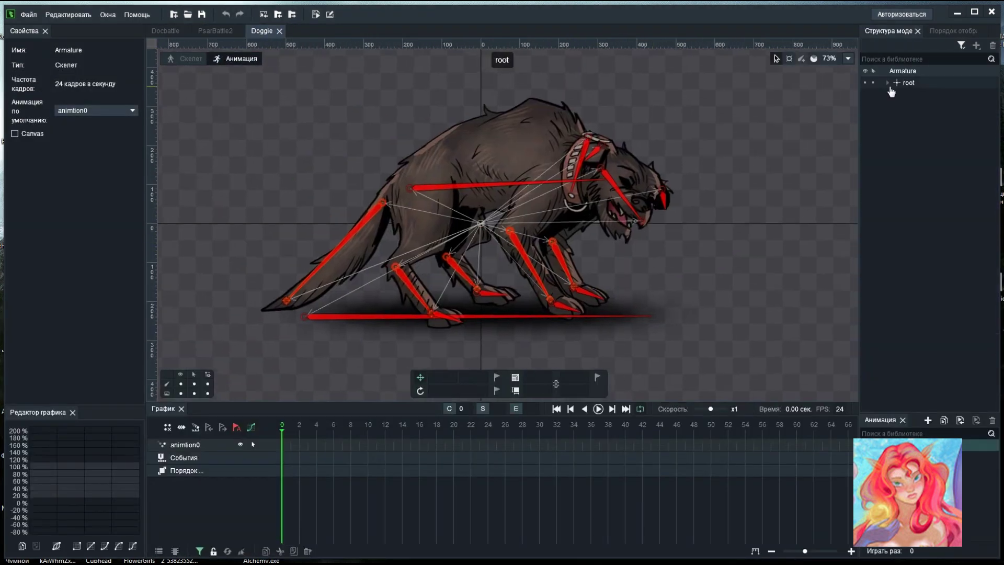
pyautogui.click(888, 82)
pyautogui.click(917, 234)
pyautogui.click(519, 140)
pyautogui.click(515, 183)
pyautogui.click(496, 377)
pyautogui.click(496, 391)
# Step: Check the PsarBattle2 project, return to Doggie, and key the torso bone's position, rotation and scale at frame 28
pyautogui.click(215, 31)
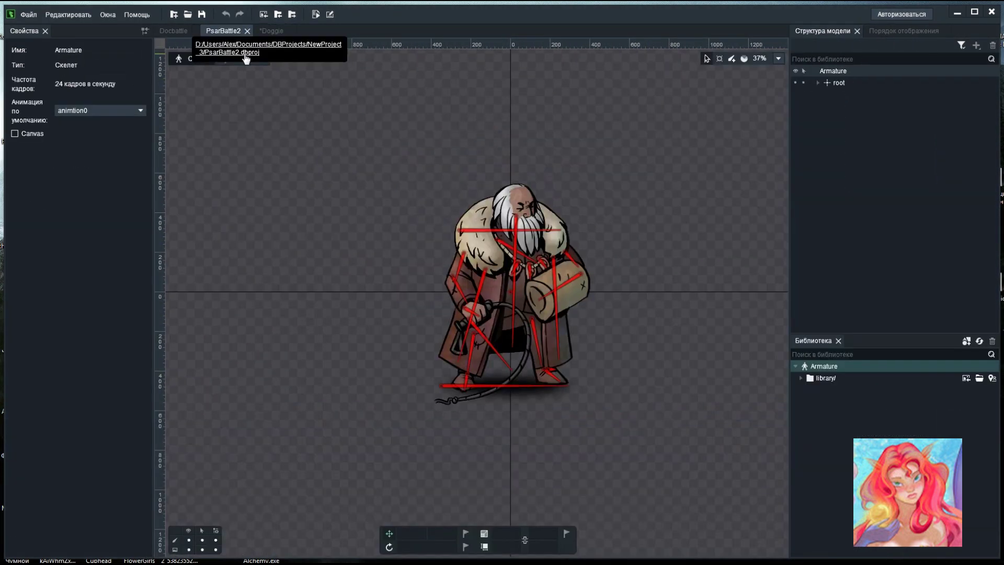
pyautogui.click(271, 31)
pyautogui.click(515, 183)
pyautogui.click(522, 425)
pyautogui.click(496, 378)
pyautogui.click(496, 391)
pyautogui.click(598, 377)
# Step: Key the torso bone at frame 14, raise it slightly to about -179, -99, and preview the animation
pyautogui.click(402, 425)
pyautogui.click(496, 377)
pyautogui.click(598, 377)
pyautogui.moveTo(515, 183); pyautogui.dragTo(518, 180)
pyautogui.click(598, 409)
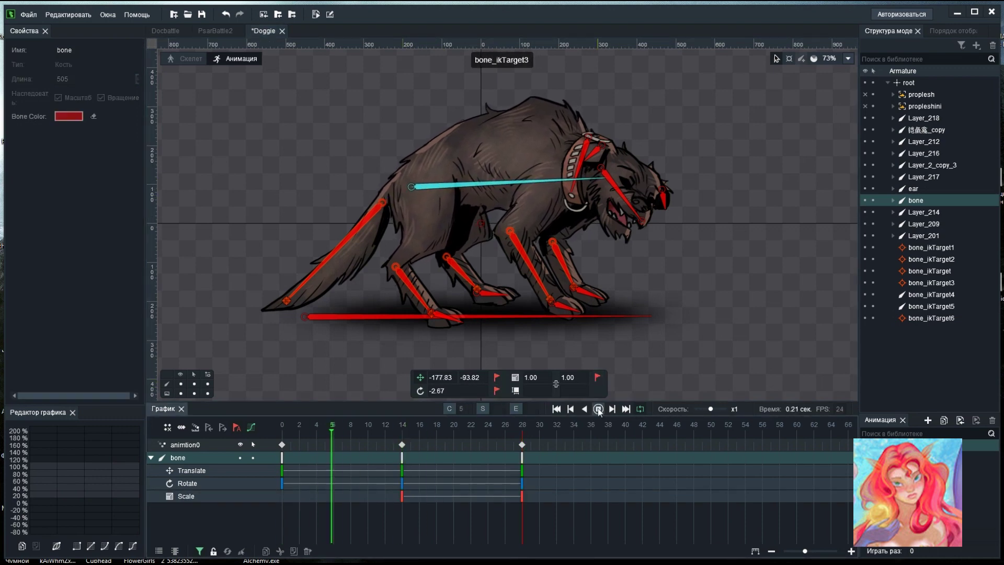
pyautogui.click(598, 409)
# Step: Move the torso bone's keys from frame 14 to frame 8, preview the animation and save the project
pyautogui.click(401, 444)
pyautogui.moveTo(402, 445); pyautogui.dragTo(351, 445)
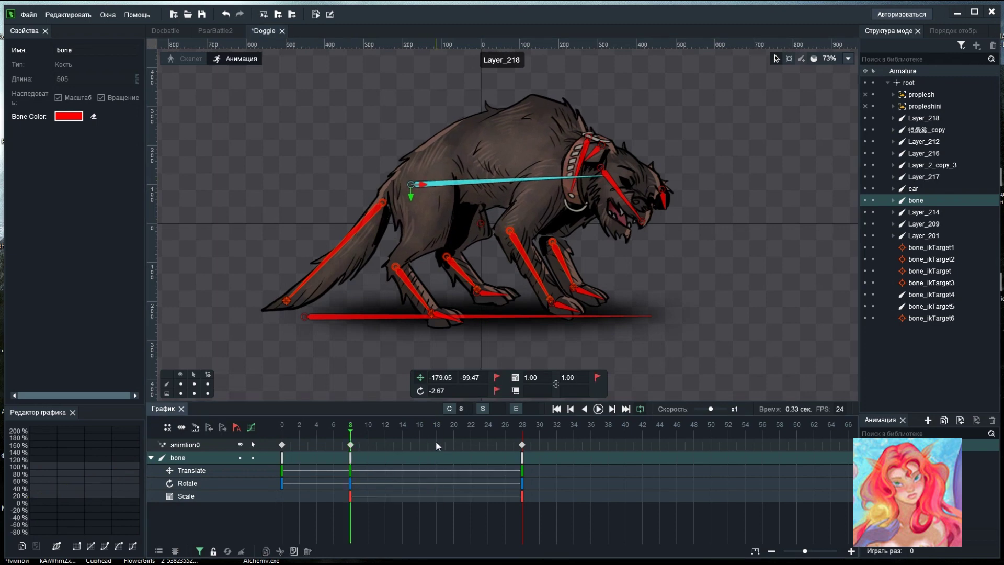
pyautogui.click(598, 409)
pyautogui.click(598, 409)
pyautogui.hotkey('ctrl', 's')
# Step: Key the position and rotation of the hind leg bone Layer_212 at frames 0 and 28
pyautogui.click(282, 425)
pyautogui.click(412, 289)
pyautogui.click(497, 377)
pyautogui.click(497, 391)
pyautogui.click(522, 424)
pyautogui.click(497, 377)
# Step: Key Layer_212 at frames 18 and 8, and shift the bone slightly up and forward, to about -200, 100 at frame 18
pyautogui.click(351, 427)
pyautogui.click(436, 427)
pyautogui.click(497, 377)
pyautogui.click(497, 391)
pyautogui.click(351, 428)
pyautogui.click(497, 377)
pyautogui.click(497, 391)
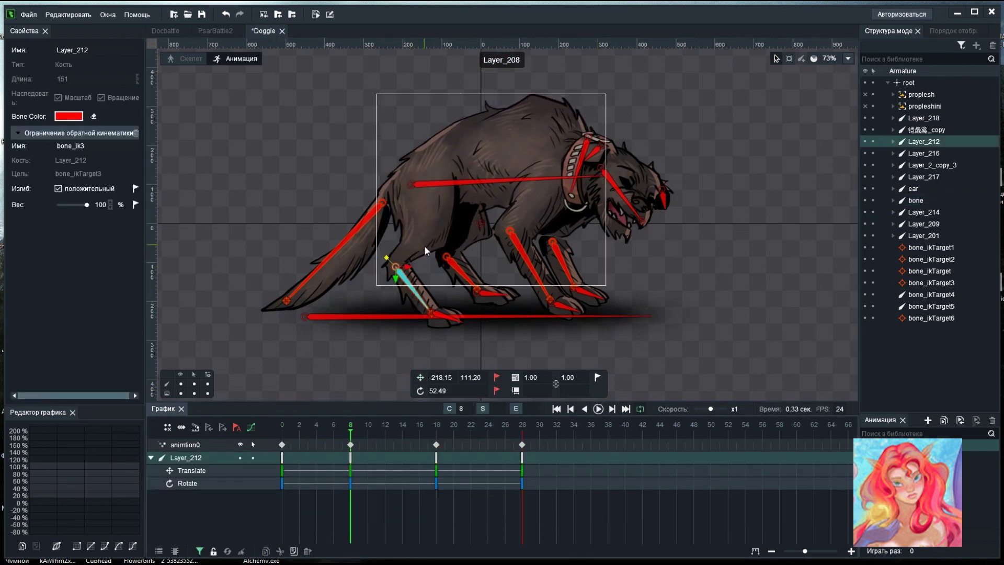
pyautogui.scroll(3, 422, 250)
pyautogui.moveTo(383, 274); pyautogui.dragTo(391, 269)
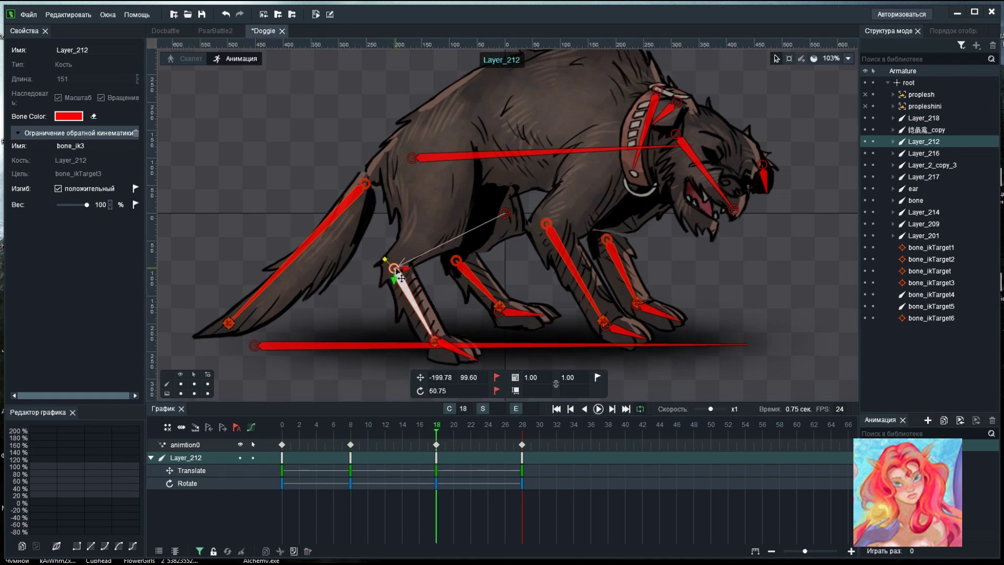
# Step: Shift the far hind leg bone Layer_217 slightly upward at frame 8, check frame 18 and preview the animation
pyautogui.scroll(-6, 623, 298)
pyautogui.scroll(5, 544, 264)
pyautogui.click(544, 262)
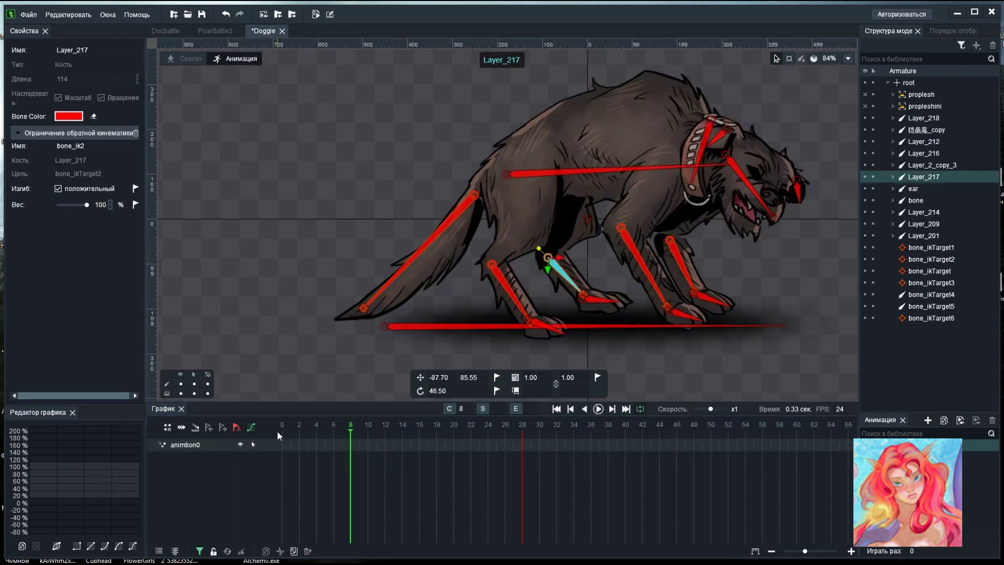
pyautogui.scroll(6, 554, 263)
pyautogui.moveTo(553, 260); pyautogui.dragTo(555, 252)
pyautogui.click(437, 430)
pyautogui.press('Return')
pyautogui.scroll(-3, 626, 291)
pyautogui.press('Return')
# Step: Key the position and rotation of the near front leg bone Layer_214 at frames 0 and 28
pyautogui.click(919, 209)
pyautogui.click(282, 426)
pyautogui.press('k')
pyautogui.click(522, 427)
pyautogui.press('k')
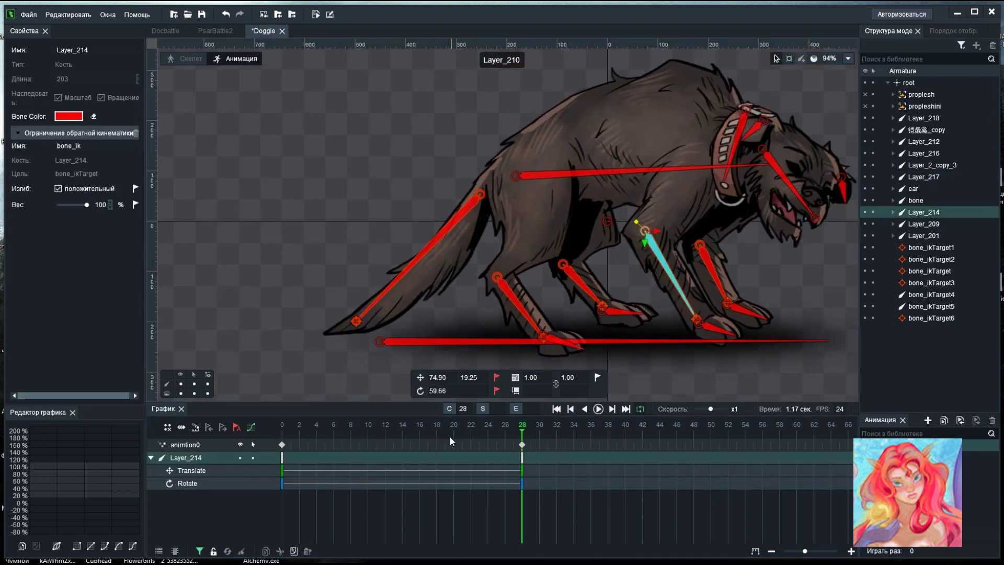
# Step: Shift the front leg bone Layer_214 slightly up and forward at frame 8 and go to frame 18
pyautogui.click(350, 427)
pyautogui.scroll(4, 448, 233)
pyautogui.moveTo(449, 233); pyautogui.dragTo(465, 226)
pyautogui.click(437, 427)
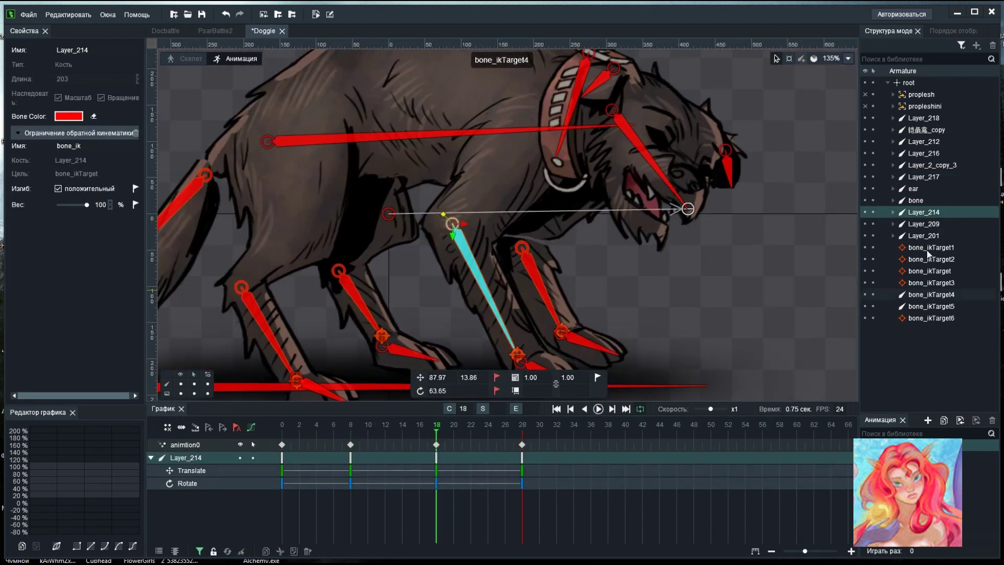
# Step: Key the far front leg bone Layer_216 at frames 0 and 28
pyautogui.click(924, 153)
pyautogui.click(282, 426)
pyautogui.press('k')
pyautogui.click(522, 426)
pyautogui.press('k')
# Step: Shift the Layer_216 leg bone slightly up and forward at frame 8, save the project and preview the animation
pyautogui.click(351, 426)
pyautogui.moveTo(523, 248)
pyautogui.mouseDown()
pyautogui.moveTo(519, 239)
pyautogui.moveTo(528, 239)
pyautogui.mouseUp()
pyautogui.click(439, 440)
pyautogui.hotkey('ctrl', 's')
pyautogui.click(599, 409)
pyautogui.scroll(-8, 598, 210)
pyautogui.scroll(3, 649, 304)
# Step: Key the tail bone Layer_218 at frames 0 and 28
pyautogui.click(924, 118)
pyautogui.click(282, 434)
pyautogui.press('k')
pyautogui.click(523, 434)
pyautogui.press('k')
# Step: Shift the base of the tail bone Layer_218 slightly forward and up at frame 8, and compare frames 8 and 18
pyautogui.click(351, 431)
pyautogui.moveTo(325, 189); pyautogui.dragTo(331, 187)
pyautogui.click(437, 439)
pyautogui.click(351, 442)
pyautogui.click(438, 439)
# Step: Try to adjust the tail at frame 18 from the inverse kinematics target at its tip
pyautogui.scroll(-2, 400, 277)
pyautogui.click(251, 299)
pyautogui.hotkey('ctrl', 'z')
pyautogui.click(301, 249)
pyautogui.click(309, 264)
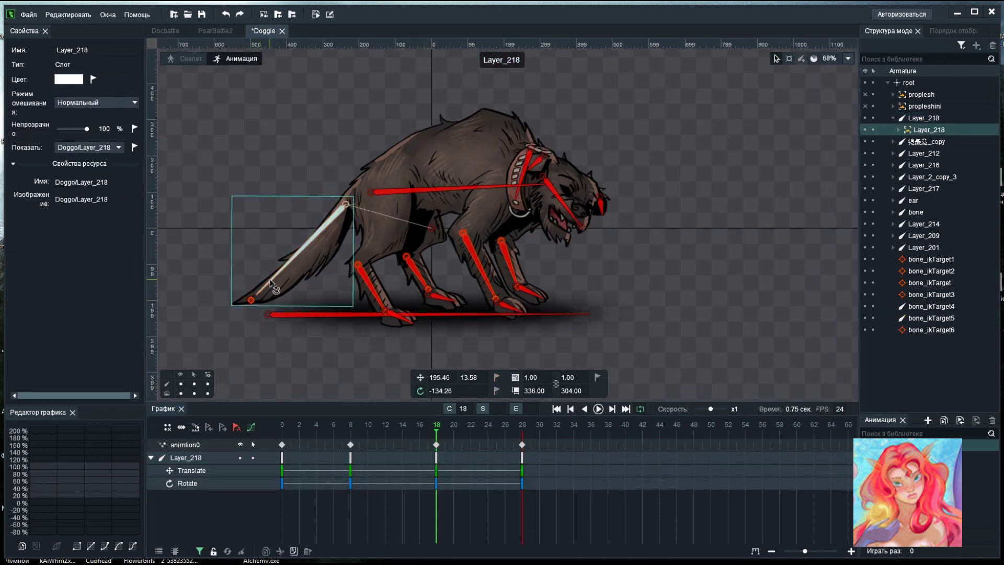
# Step: Delete the inverse kinematics constraint from the tail bone Layer_218 in skeleton mode and return to animation mode
pyautogui.click(306, 245)
pyautogui.click(185, 59)
pyautogui.click(136, 133)
pyautogui.click(235, 59)
# Step: Rotate the tail bone Layer_218 slightly at frame 8 and preview the animation
pyautogui.click(350, 434)
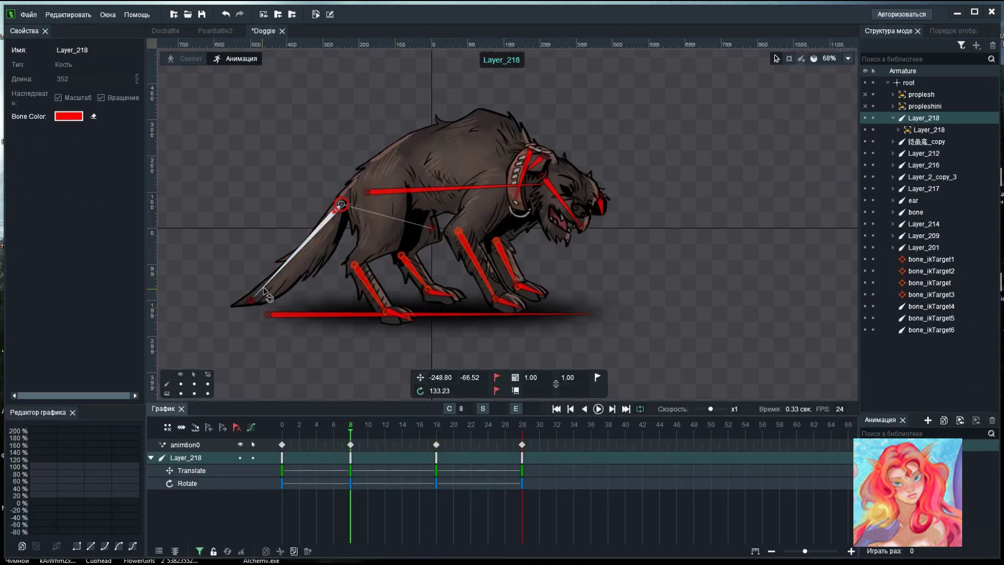
pyautogui.moveTo(268, 296); pyautogui.dragTo(263, 292)
pyautogui.click(598, 409)
pyautogui.scroll(-5, 698, 311)
pyautogui.click(598, 409)
pyautogui.scroll(6, 612, 320)
# Step: In skeleton mode, reparent the near front paw bone Layer_213 from Layer_214 to root
pyautogui.click(282, 434)
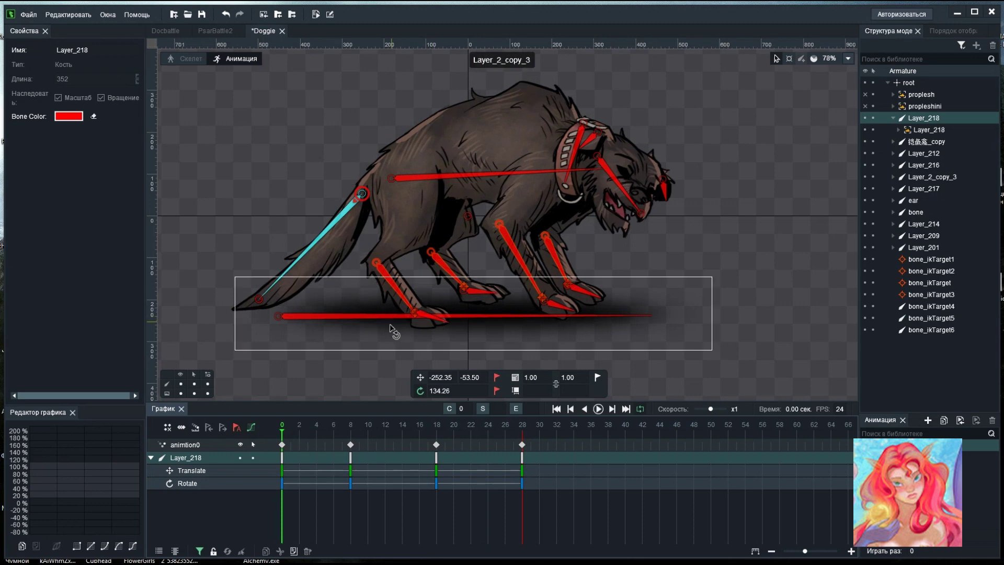
pyautogui.click(186, 58)
pyautogui.click(514, 379)
pyautogui.rightClick(835, 249)
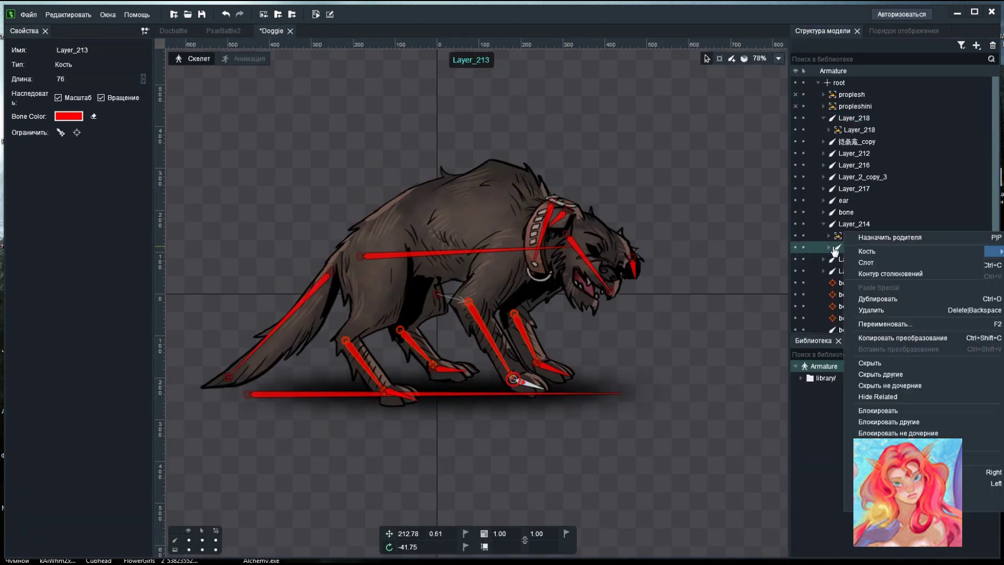
pyautogui.click(891, 237)
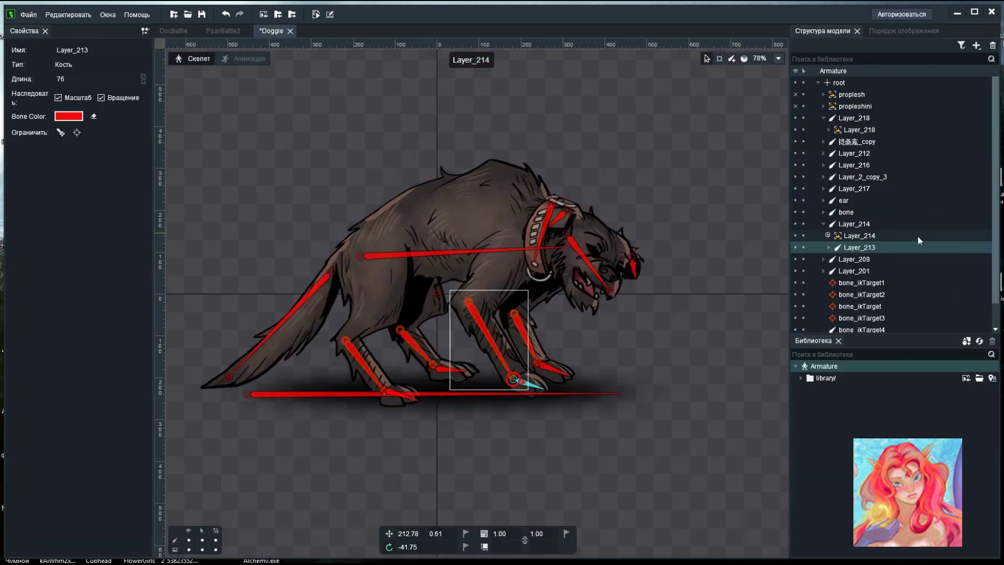
pyautogui.click(863, 259)
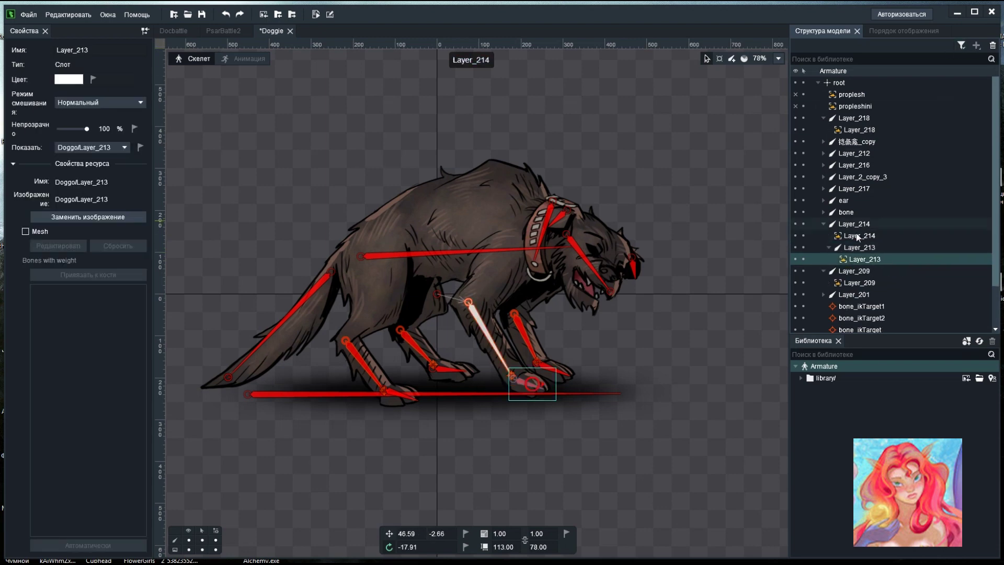
pyautogui.rightClick(849, 249)
pyautogui.click(855, 237)
pyautogui.click(839, 83)
# Step: Reparent the other three paw bones Layer_215, Layer_211 and Layer_210 to root, and preview the animation
pyautogui.click(553, 369)
pyautogui.click(839, 83)
pyautogui.click(452, 369)
pyautogui.rightClick(858, 191)
pyautogui.click(866, 179)
pyautogui.click(839, 82)
pyautogui.click(401, 394)
pyautogui.click(839, 83)
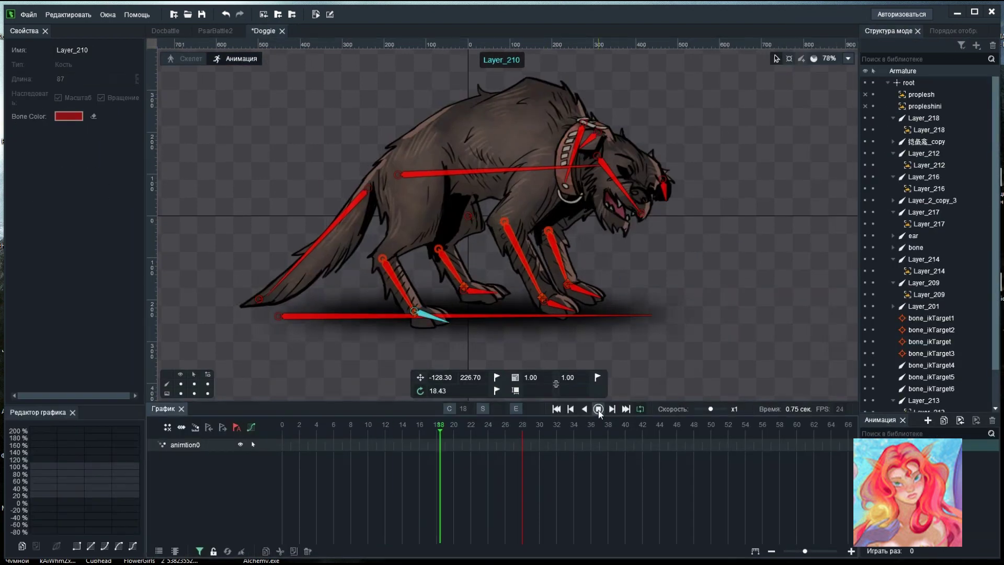
pyautogui.click(598, 409)
# Step: Hide the dog's collar slot in skeleton mode
pyautogui.click(569, 157)
pyautogui.click(191, 59)
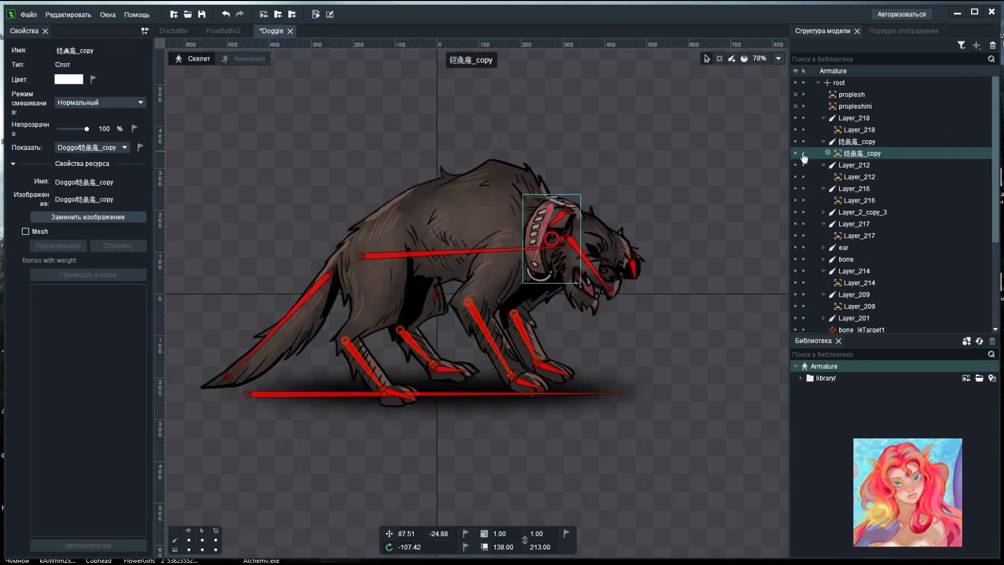
pyautogui.click(796, 153)
# Step: Reparent the two ear bones, Layer_201 and ear, to the head bone Layer_209
pyautogui.click(591, 251)
pyautogui.click(560, 218)
pyautogui.rightClick(858, 319)
pyautogui.click(880, 239)
pyautogui.click(855, 294)
pyautogui.rightClick(843, 247)
pyautogui.click(879, 430)
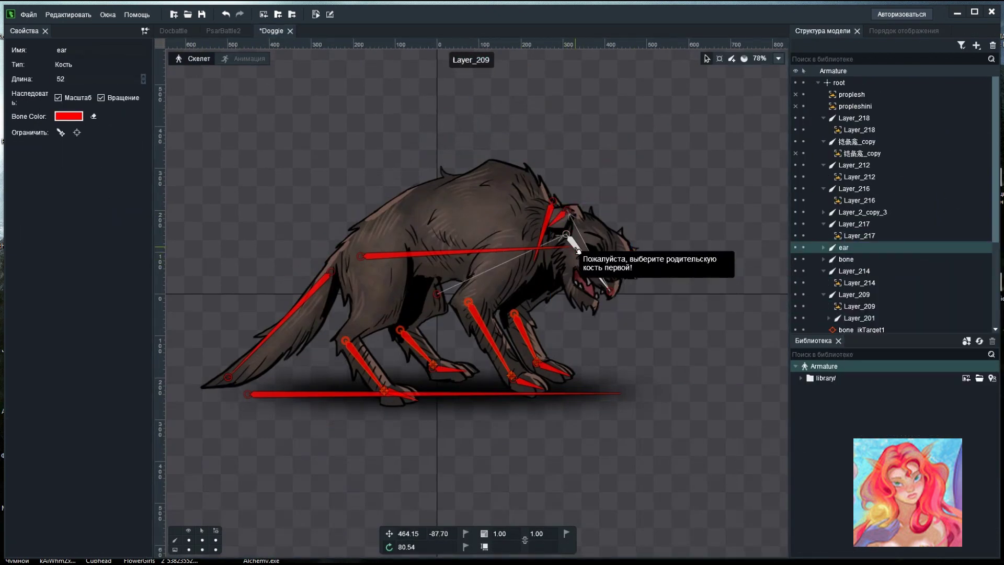
pyautogui.click(581, 251)
# Step: Key the head bone Layer_209's translation and rotation from frame 0 in animation mode, and reposition the bone slightly
pyautogui.click(250, 59)
pyautogui.click(615, 178)
pyautogui.click(282, 425)
pyautogui.click(497, 377)
pyautogui.click(497, 391)
pyautogui.moveTo(597, 156); pyautogui.dragTo(622, 149)
# Step: Copy the head bone Layer_209's frame 8 keys to frame 18 and preview the head movement
pyautogui.click(351, 458)
pyautogui.hotkey('ctrl', 'c')
pyautogui.click(436, 457)
pyautogui.hotkey('ctrl', 'v')
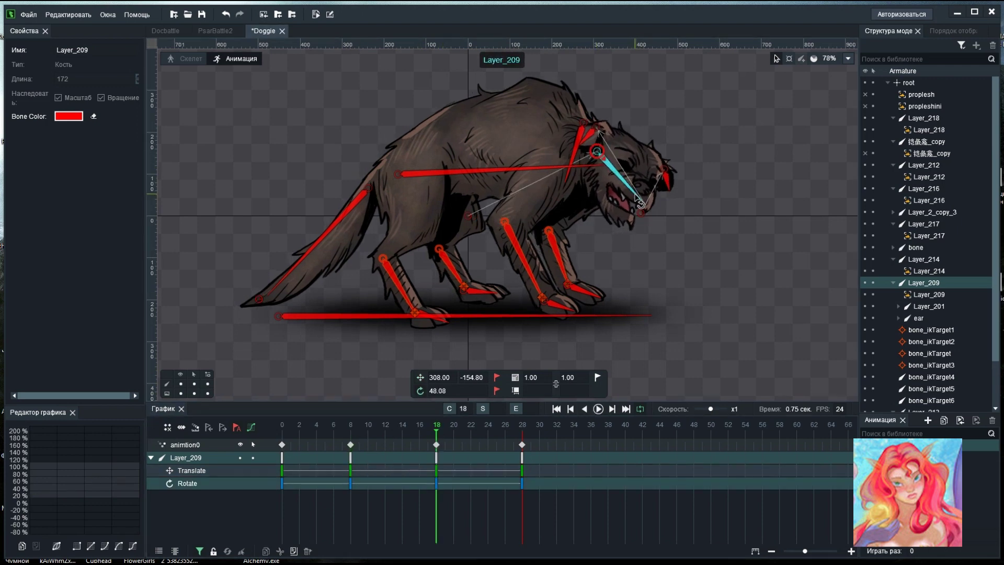
pyautogui.click(598, 409)
pyautogui.scroll(-5, 716, 344)
pyautogui.click(598, 409)
pyautogui.click(436, 458)
pyautogui.scroll(7, 650, 256)
pyautogui.click(598, 409)
pyautogui.scroll(-5, 656, 270)
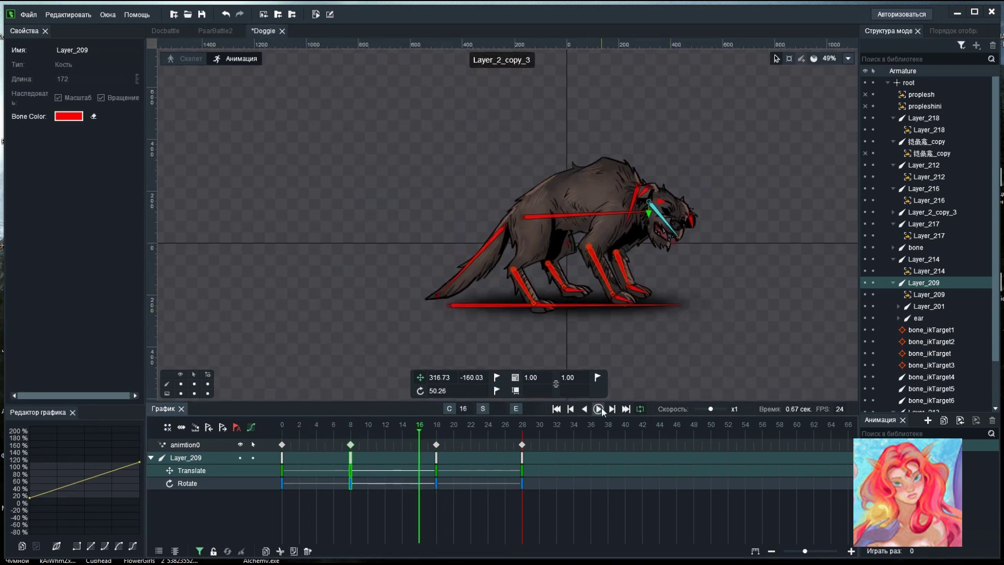
pyautogui.click(598, 409)
# Step: Key the near ear bone Layer_201 at frames 0 and 28, and place its middle keyframe at frame 16
pyautogui.scroll(5, 746, 234)
pyautogui.click(283, 432)
pyautogui.click(549, 147)
pyautogui.click(522, 435)
pyautogui.press('k')
pyautogui.click(403, 437)
pyautogui.moveTo(403, 444); pyautogui.dragTo(307, 454)
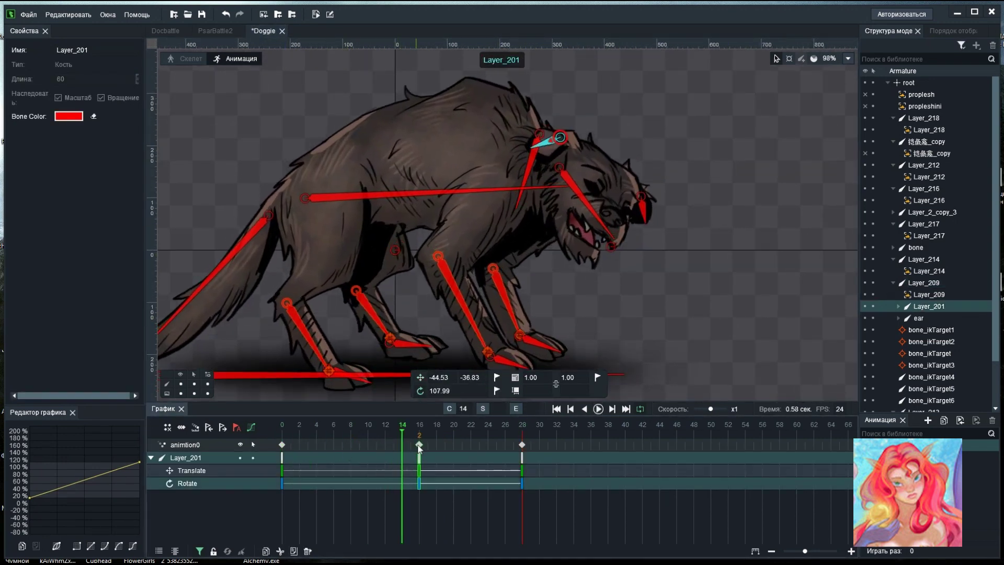
pyautogui.moveTo(412, 451); pyautogui.dragTo(420, 451)
# Step: Key the far ear bone at frames 0 and 28, swing it slightly forward at frame 16, and preview the animation
pyautogui.click(643, 207)
pyautogui.click(282, 433)
pyautogui.click(522, 434)
pyautogui.press('k')
pyautogui.click(419, 434)
pyautogui.moveTo(645, 215); pyautogui.dragTo(660, 220)
pyautogui.click(600, 411)
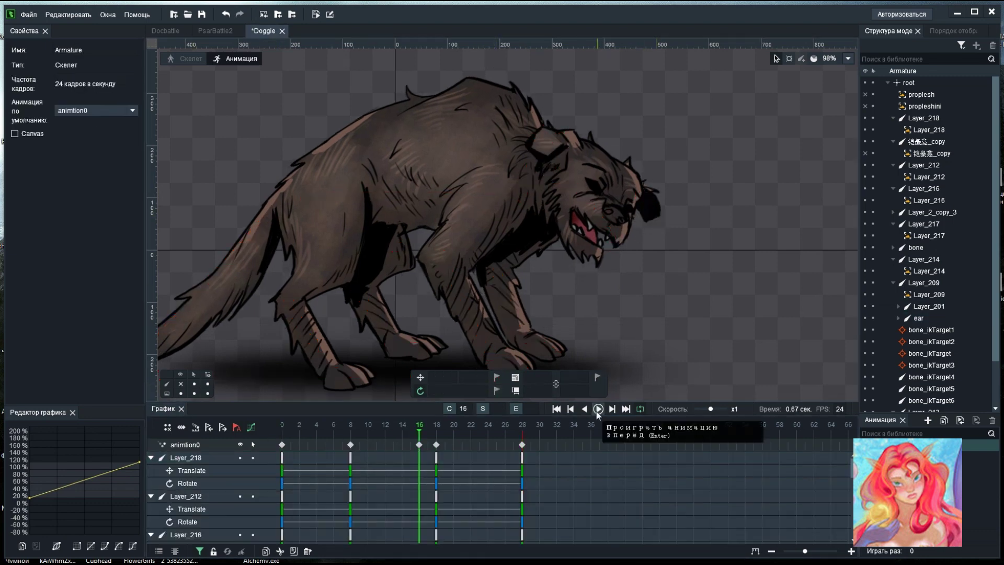
pyautogui.scroll(-5, 648, 286)
pyautogui.click(598, 409)
# Step: Check the tail bone Layer_218 at frames 0, 8 and 18, and play the animation
pyautogui.click(510, 286)
pyautogui.click(283, 433)
pyautogui.click(350, 433)
pyautogui.click(436, 434)
pyautogui.scroll(1, 446, 314)
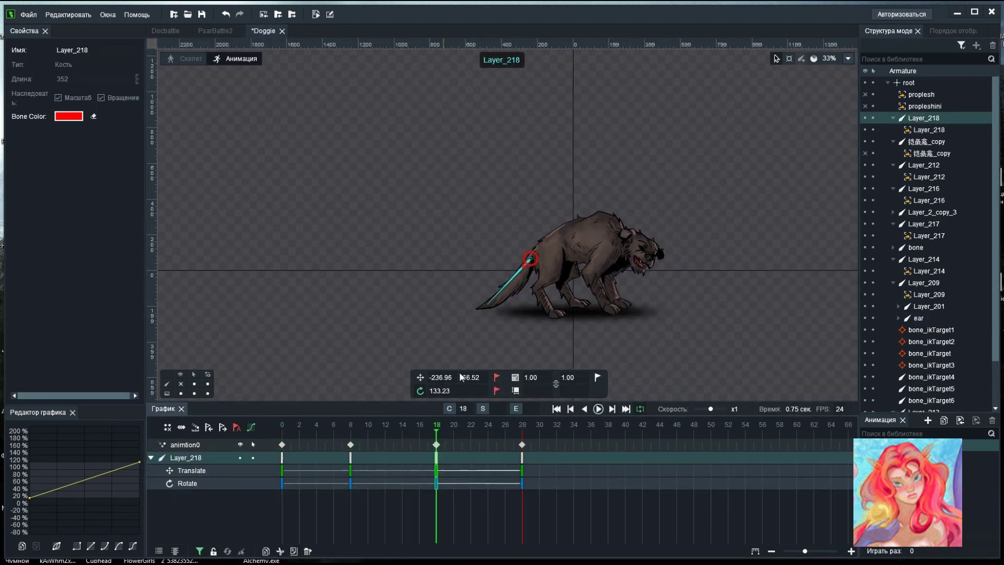
pyautogui.click(599, 409)
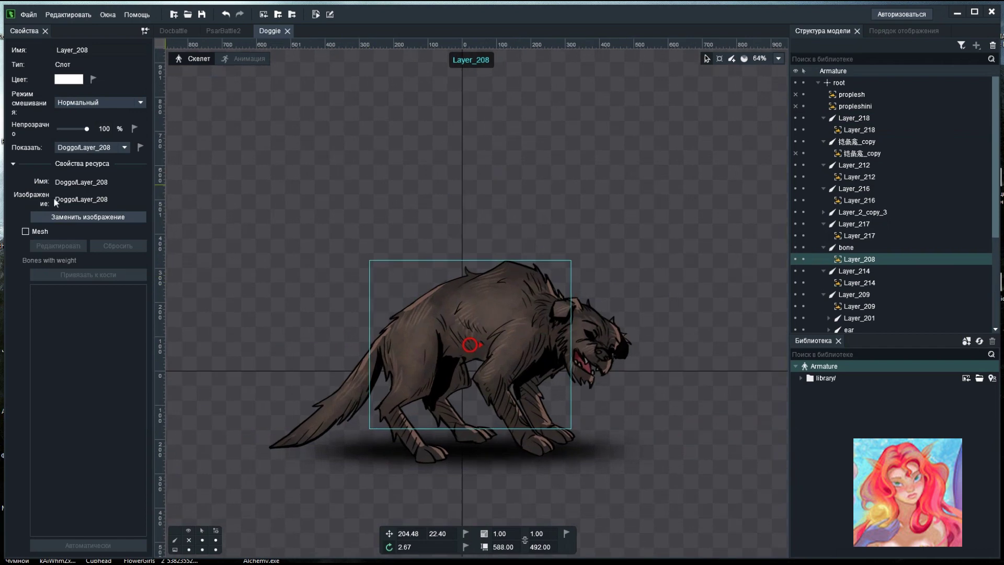
# Step: Enable a mesh on the body slot Layer_208 and shift its vertices slightly at frame 14 in animation mode
pyautogui.click(26, 231)
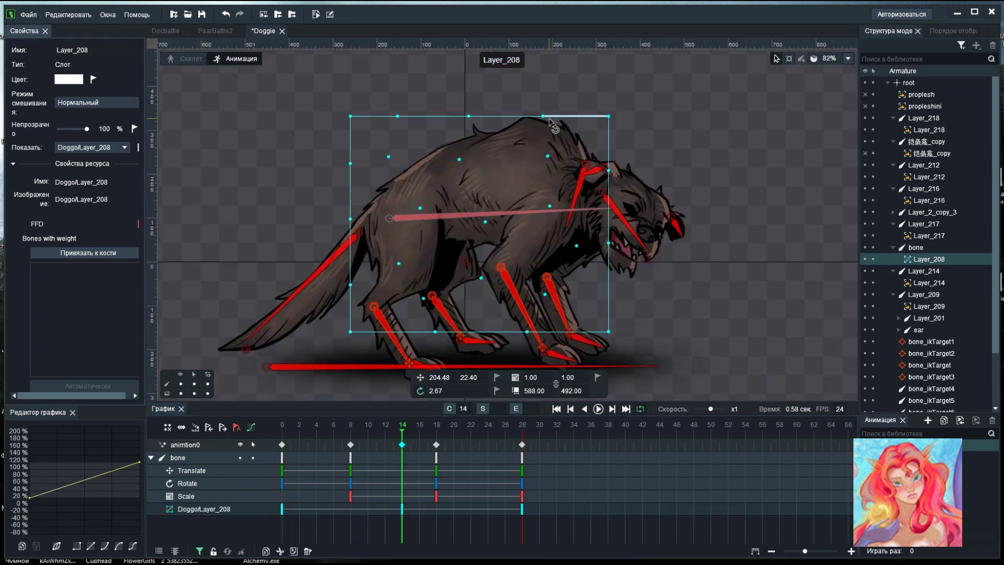
pyautogui.click(460, 160)
pyautogui.moveTo(547, 158); pyautogui.dragTo(550, 155)
pyautogui.click(576, 247)
pyautogui.moveTo(576, 246); pyautogui.dragTo(576, 248)
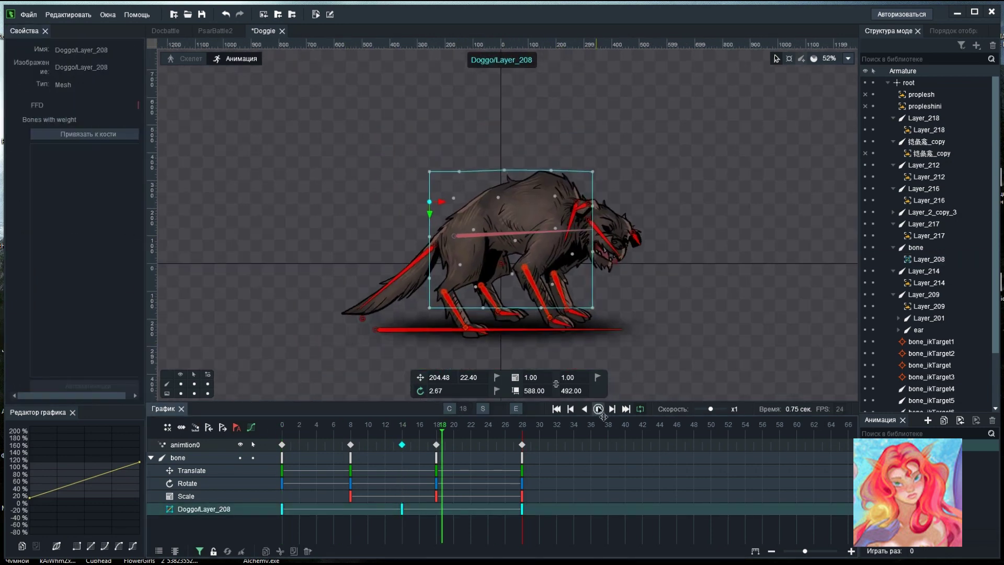
# Step: Play the animation and examine the body mesh deformation around frames 14 to 19
pyautogui.scroll(-3, 497, 176)
pyautogui.scroll(4, 497, 175)
pyautogui.press('space')
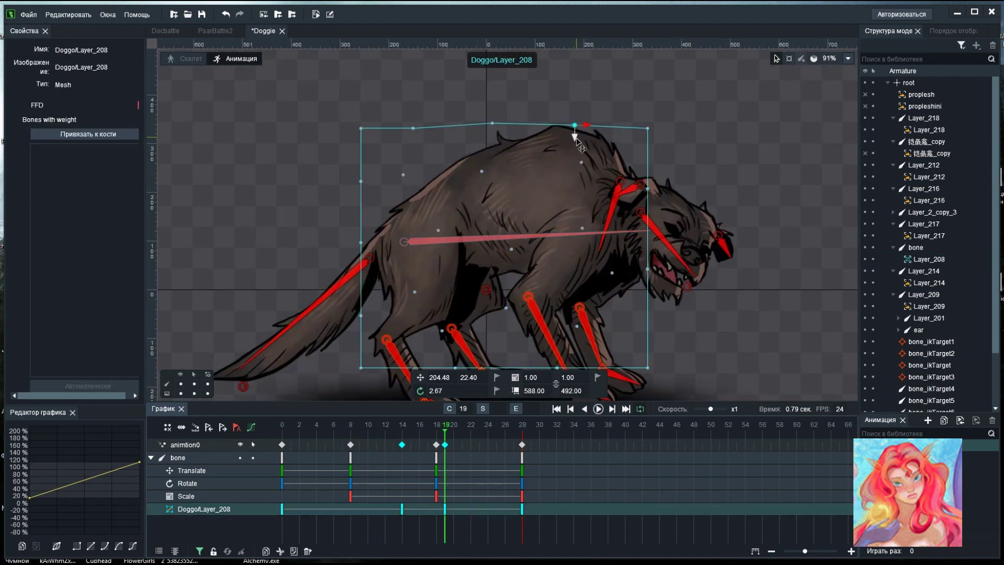
pyautogui.scroll(-5, 717, 291)
pyautogui.scroll(5, 714, 285)
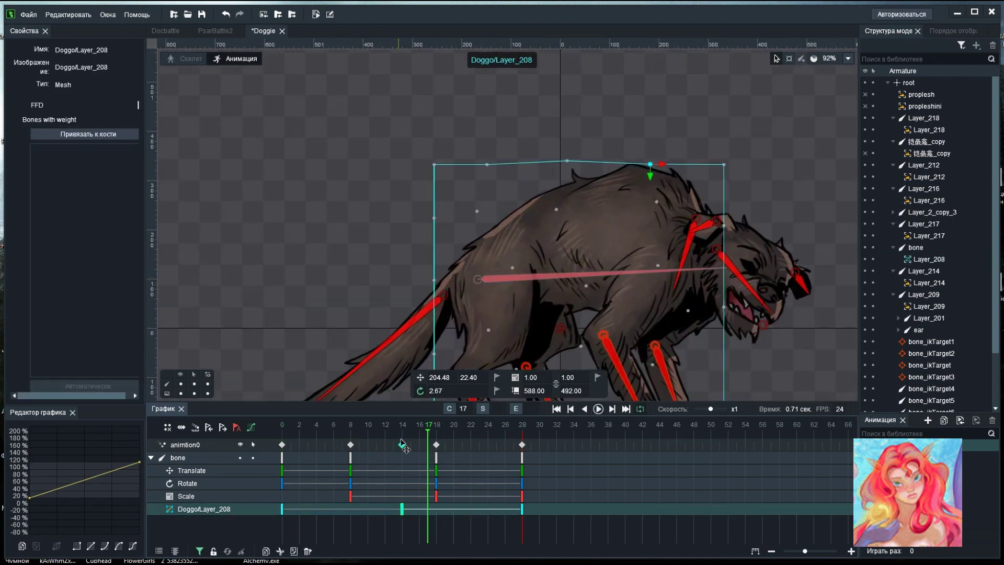
pyautogui.press('space')
pyautogui.press('space')
pyautogui.scroll(-5, 601, 387)
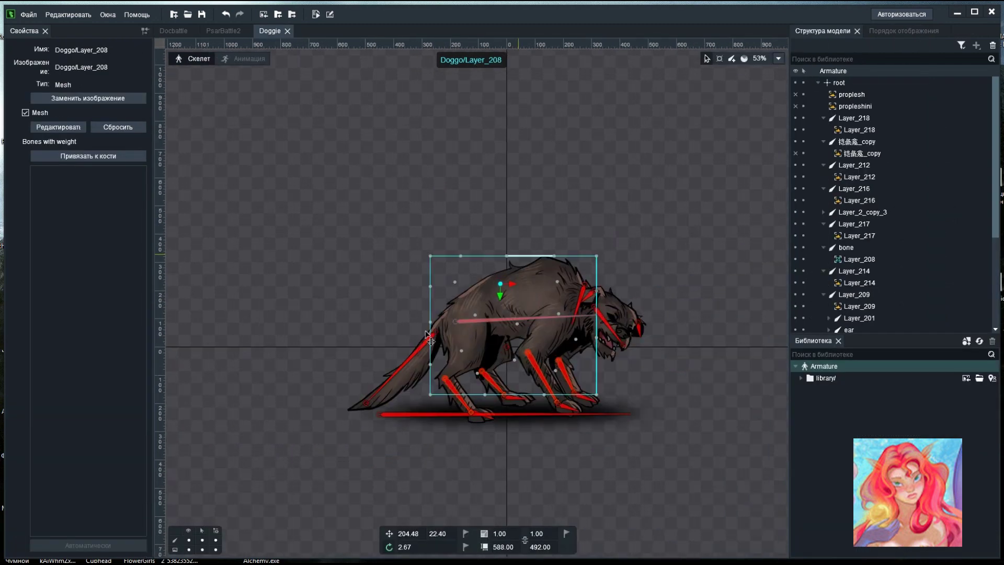
# Step: Enable a mesh on the tail slot Layer_218 in skeleton mode and add vertices around and along the tail
pyautogui.scroll(5, 552, 331)
pyautogui.click(337, 329)
pyautogui.click(25, 231)
pyautogui.click(58, 246)
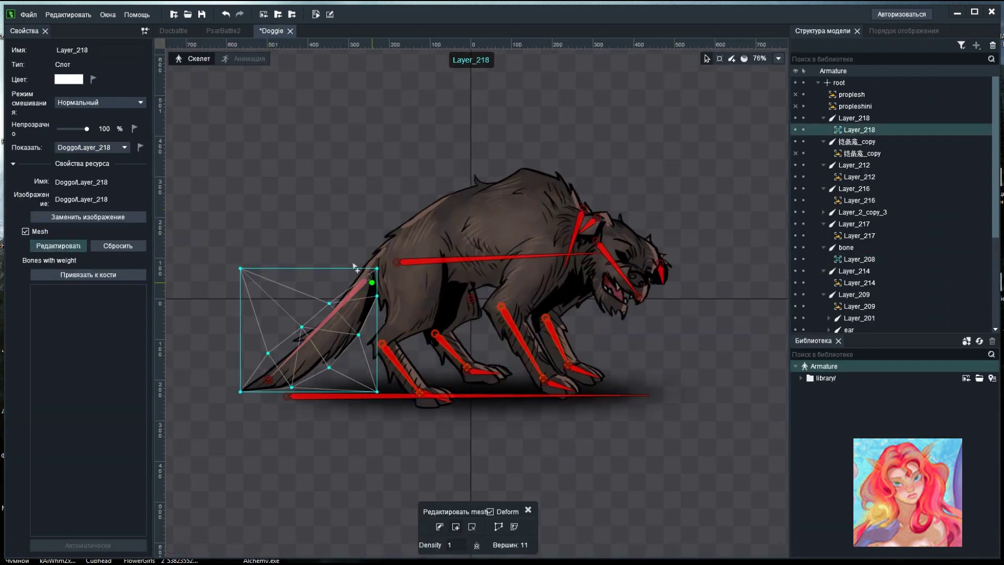
# Step: Key the tail mesh deformation of Layer_218 at frames 0 and 28 in animation mode
pyautogui.click(239, 59)
pyautogui.click(282, 444)
pyautogui.click(138, 224)
pyautogui.click(522, 444)
pyautogui.click(138, 223)
# Step: Bend the tail tip upward at frame 18 by moving the Layer_218 mesh vertices, and preview the motion
pyautogui.click(350, 441)
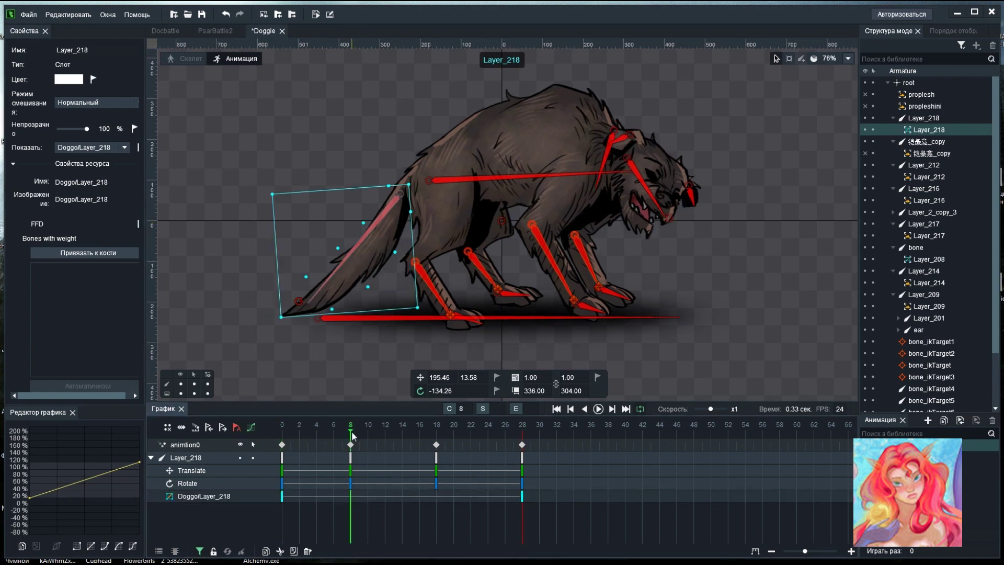
pyautogui.click(437, 444)
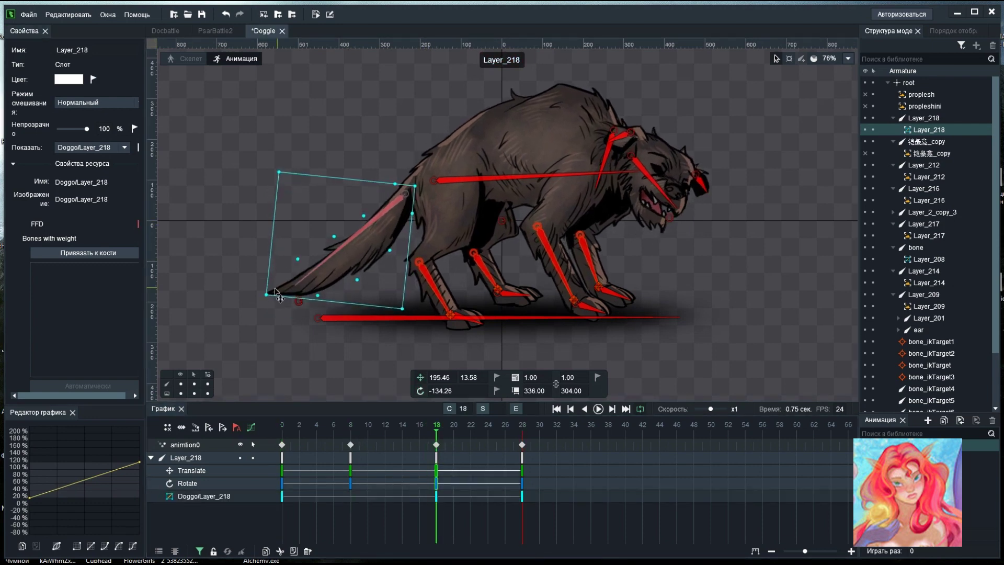
pyautogui.click(357, 282)
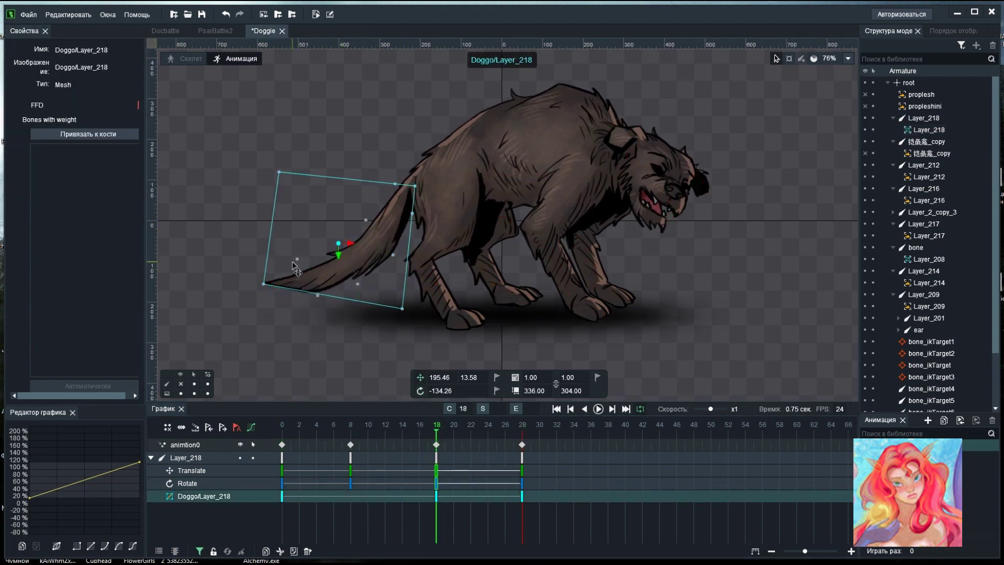
pyautogui.click(317, 295)
pyautogui.click(599, 409)
pyautogui.click(598, 409)
# Step: Adjust the tail mesh vertices of Layer_218 at frame 8 to curve the tail slightly, and preview the motion
pyautogui.click(351, 443)
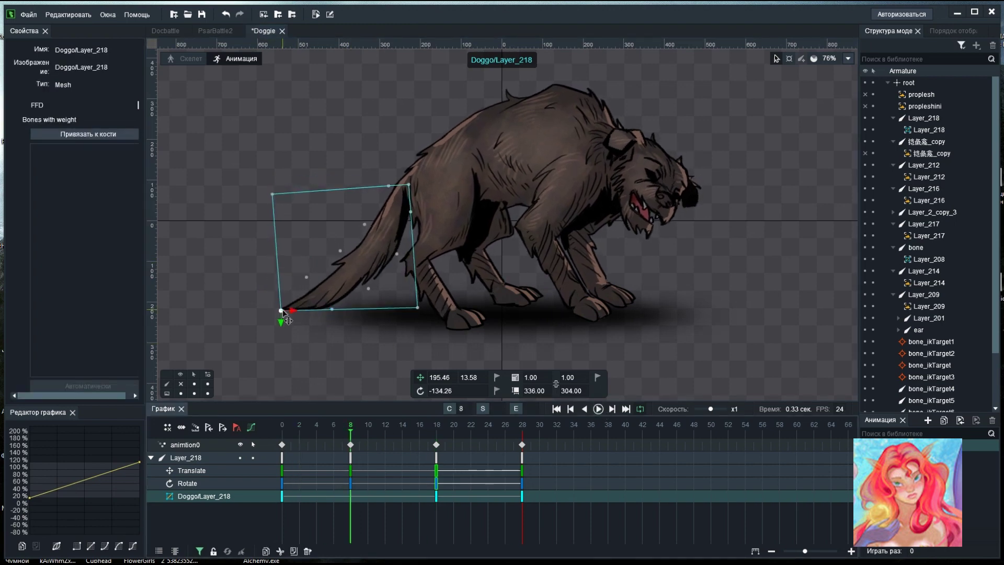
pyautogui.moveTo(365, 226); pyautogui.dragTo(362, 223)
pyautogui.moveTo(340, 251); pyautogui.dragTo(337, 249)
pyautogui.click(598, 409)
pyautogui.click(598, 409)
# Step: Move the tail's keyframes from frame 18 to 16 and from frame 8 to 6, and preview the timing
pyautogui.moveTo(437, 445); pyautogui.dragTo(419, 445)
pyautogui.moveTo(350, 444); pyautogui.dragTo(334, 445)
pyautogui.click(598, 410)
pyautogui.click(598, 410)
# Step: Shift the outer corner and neighbouring vertices of the tail mesh inward at frame 16
pyautogui.click(419, 445)
pyautogui.click(303, 260)
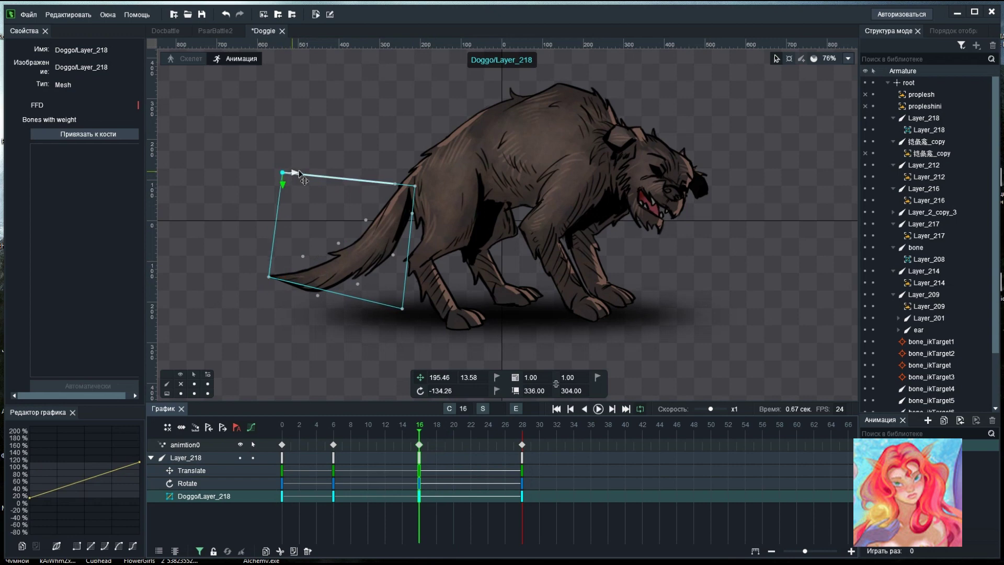
pyautogui.moveTo(299, 173); pyautogui.dragTo(313, 174)
# Step: Add more vertices to the edges and interior of the Layer_218 tail mesh in skeleton mode
pyautogui.click(185, 59)
pyautogui.click(58, 128)
pyautogui.click(499, 526)
pyautogui.click(507, 309)
pyautogui.click(456, 527)
pyautogui.click(241, 342)
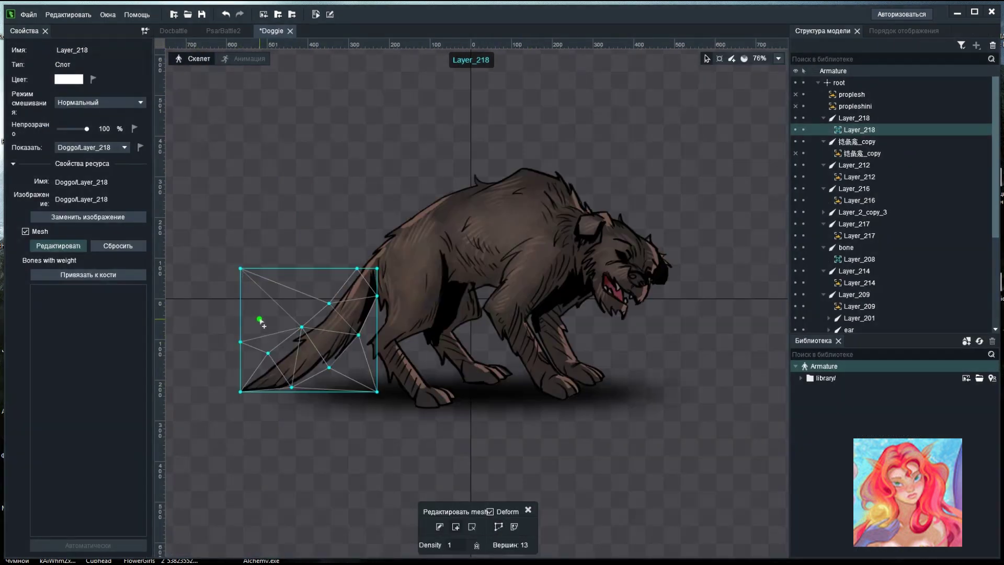
pyautogui.click(377, 363)
pyautogui.click(339, 392)
# Step: Check the refined tail mesh vertices at frame 16 in animation mode and play the animation
pyautogui.click(241, 58)
pyautogui.click(599, 409)
pyautogui.click(598, 409)
pyautogui.click(419, 444)
pyautogui.click(296, 224)
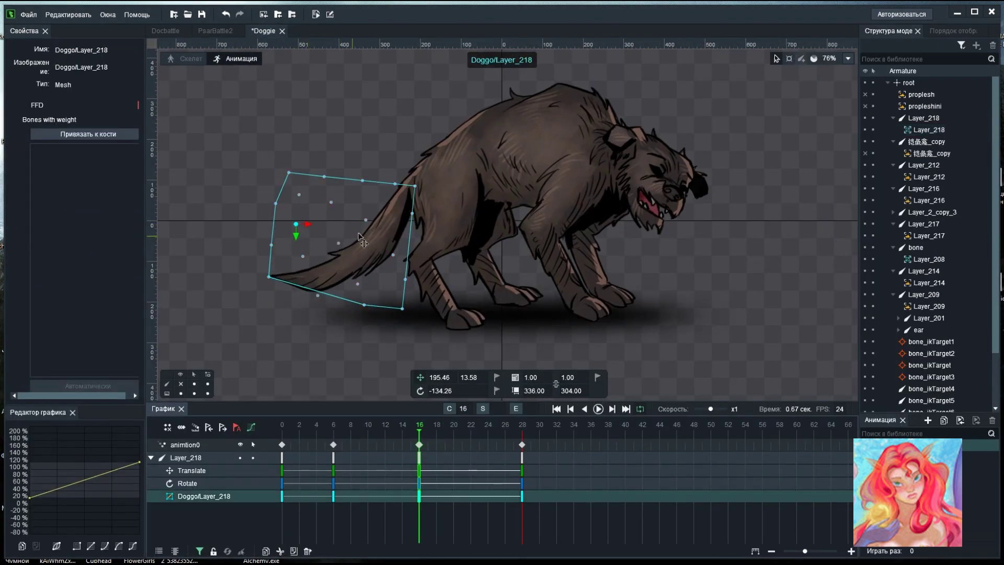
pyautogui.click(598, 409)
pyautogui.scroll(-4, 601, 315)
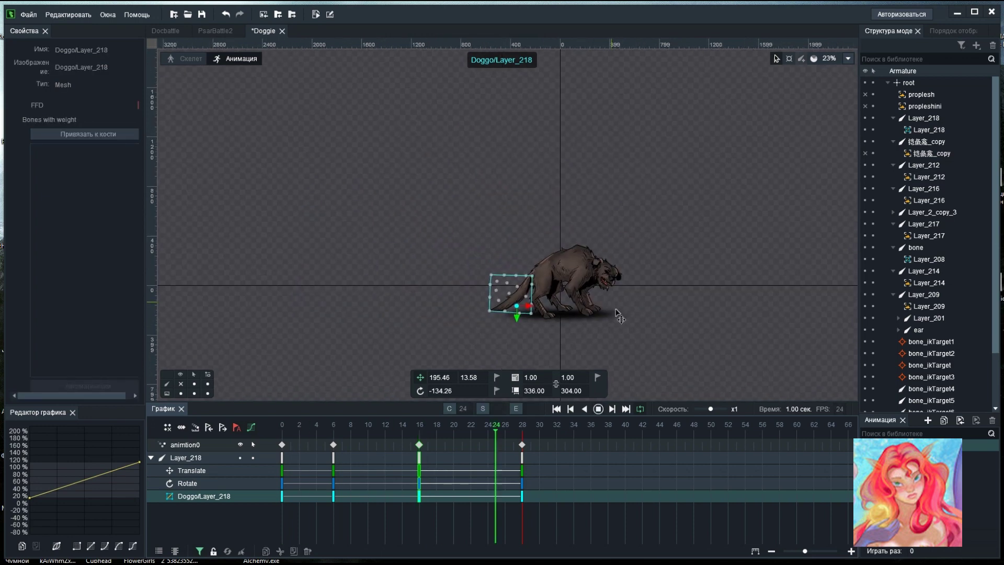
pyautogui.scroll(1, 619, 315)
pyautogui.click(598, 409)
# Step: Hide the bones in the viewport, make them unselectable, and preview the animation
pyautogui.click(181, 384)
pyautogui.click(195, 384)
pyautogui.click(181, 384)
pyautogui.click(181, 393)
pyautogui.click(181, 393)
pyautogui.click(208, 385)
pyautogui.click(599, 409)
pyautogui.moveTo(617, 314); pyautogui.dragTo(499, 302)
pyautogui.click(598, 409)
# Step: Select the near front leg slot Layer_214 at frame 8 and show the bones again
pyautogui.scroll(3, 483, 302)
pyautogui.click(426, 302)
pyautogui.click(399, 270)
pyautogui.click(684, 323)
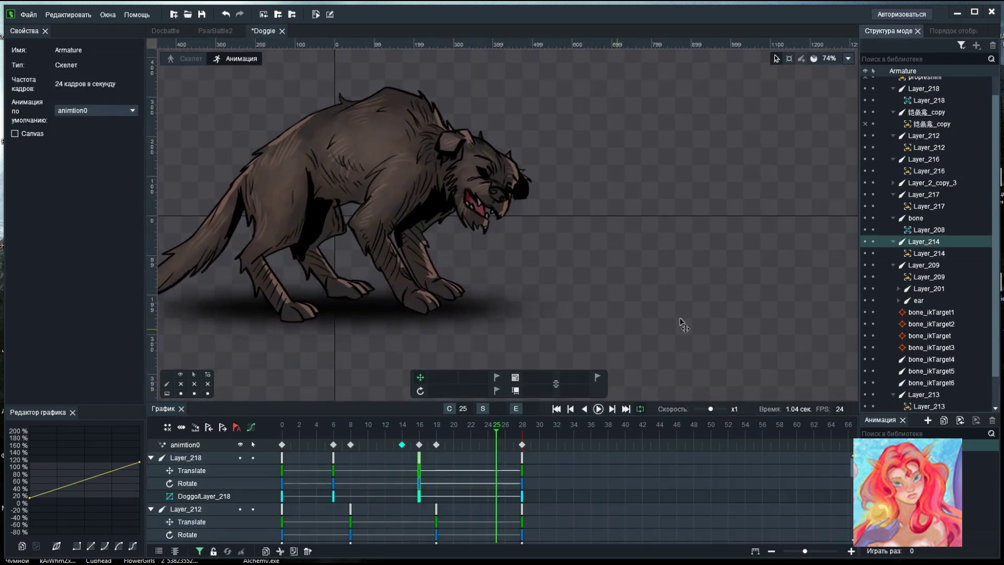
pyautogui.click(915, 255)
pyautogui.scroll(1, 437, 333)
pyautogui.moveTo(410, 429); pyautogui.dragTo(351, 430)
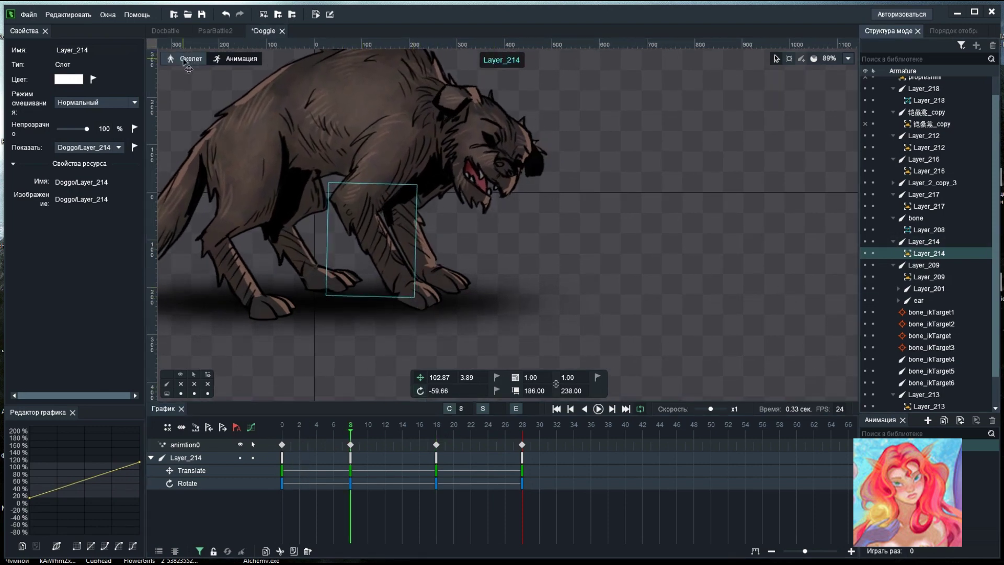
pyautogui.click(217, 90)
pyautogui.click(941, 247)
pyautogui.click(941, 253)
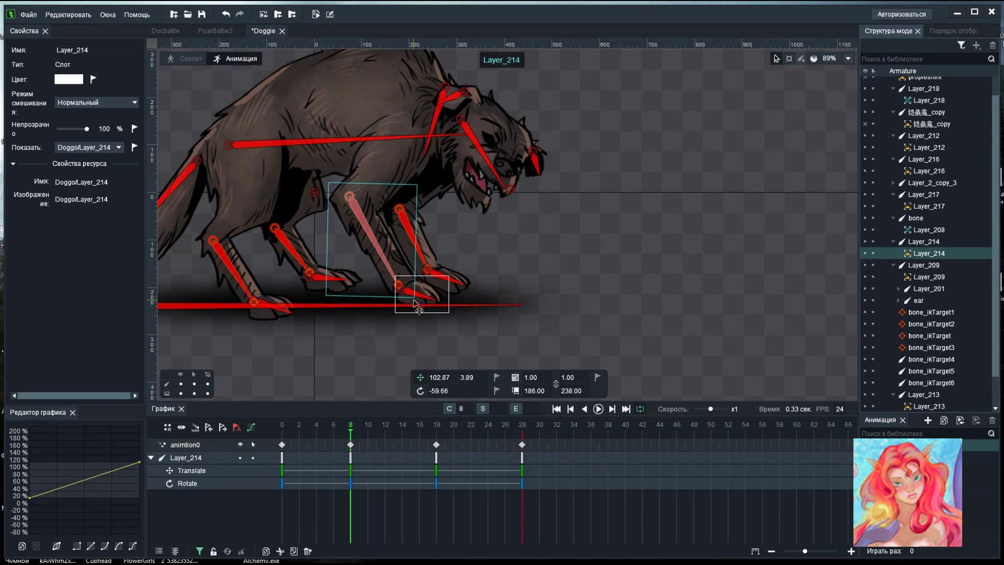
# Step: Key the near front paw bone Layer_213 at frames 0, 8 and 28, hide the bones, and play the animation
pyautogui.click(390, 269)
pyautogui.scroll(5, 396, 273)
pyautogui.scroll(-2, 474, 279)
pyautogui.click(439, 313)
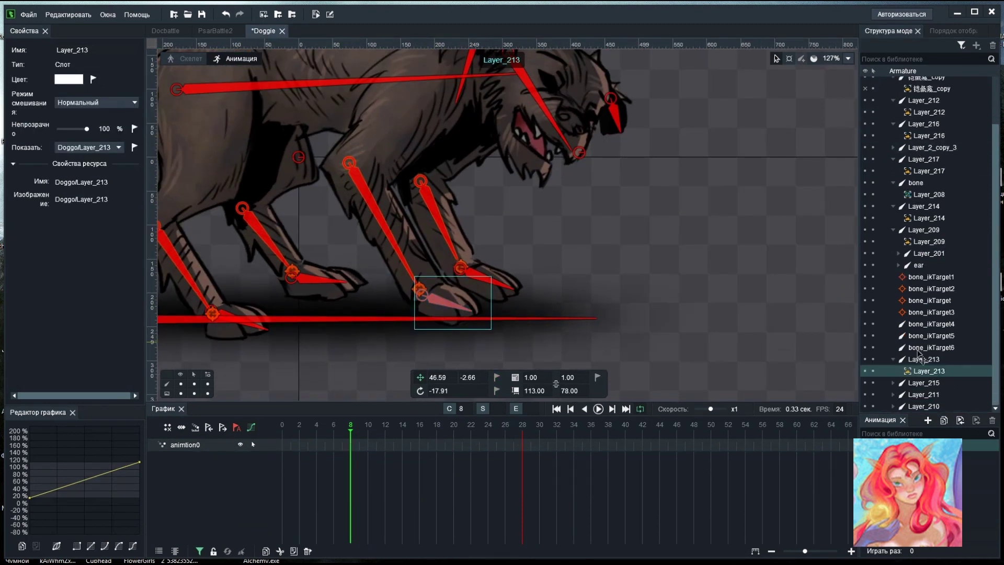
pyautogui.click(437, 300)
pyautogui.scroll(3, 439, 301)
pyautogui.click(181, 384)
pyautogui.scroll(-14, 610, 325)
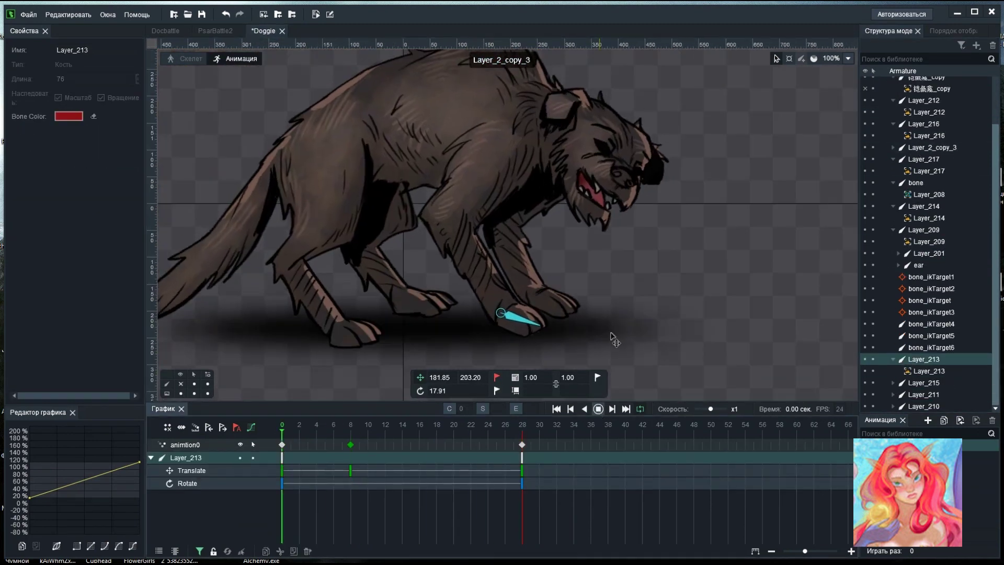
# Step: Stop playback and key the near ear's position and rotation at frame 7
pyautogui.click(600, 410)
pyautogui.scroll(5, 687, 282)
pyautogui.click(513, 241)
pyautogui.click(514, 240)
pyautogui.click(419, 445)
pyautogui.moveTo(292, 429); pyautogui.dragTo(343, 435)
pyautogui.scroll(3, 519, 270)
pyautogui.click(497, 378)
pyautogui.click(497, 391)
# Step: Key the position and rotation of the far-side ear bone at frame 7 and preview the animation
pyautogui.doubleClick(587, 275)
pyautogui.click(497, 378)
pyautogui.click(497, 390)
pyautogui.click(599, 410)
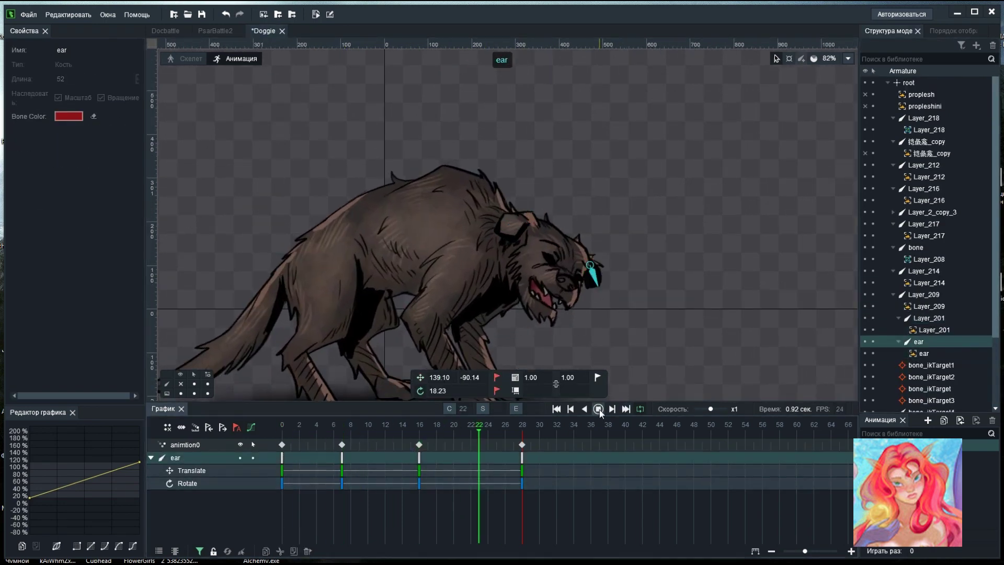
pyautogui.scroll(-5, 627, 365)
pyautogui.click(599, 410)
# Step: Check the head at frame 7, select the bone Layer_201, and play the animation to review the ear movement
pyautogui.moveTo(408, 428); pyautogui.dragTo(342, 439)
pyautogui.click(556, 280)
pyautogui.click(929, 318)
pyautogui.scroll(5, 565, 277)
pyautogui.click(599, 410)
pyautogui.scroll(-4, 617, 319)
pyautogui.click(599, 410)
# Step: Check the head pose at frames 3 and 16 and save the project
pyautogui.scroll(4, 486, 277)
pyautogui.moveTo(513, 430); pyautogui.dragTo(309, 433)
pyautogui.doubleClick(577, 279)
pyautogui.press('Return')
pyautogui.click(419, 430)
pyautogui.hotkey('ctrl', 's')
# Step: Select the far front leg slot Layer_216 and preview the full animation
pyautogui.click(443, 351)
pyautogui.click(599, 409)
pyautogui.scroll(-4, 607, 325)
pyautogui.scroll(-3, 664, 303)
pyautogui.click(599, 410)
pyautogui.scroll(5, 627, 281)
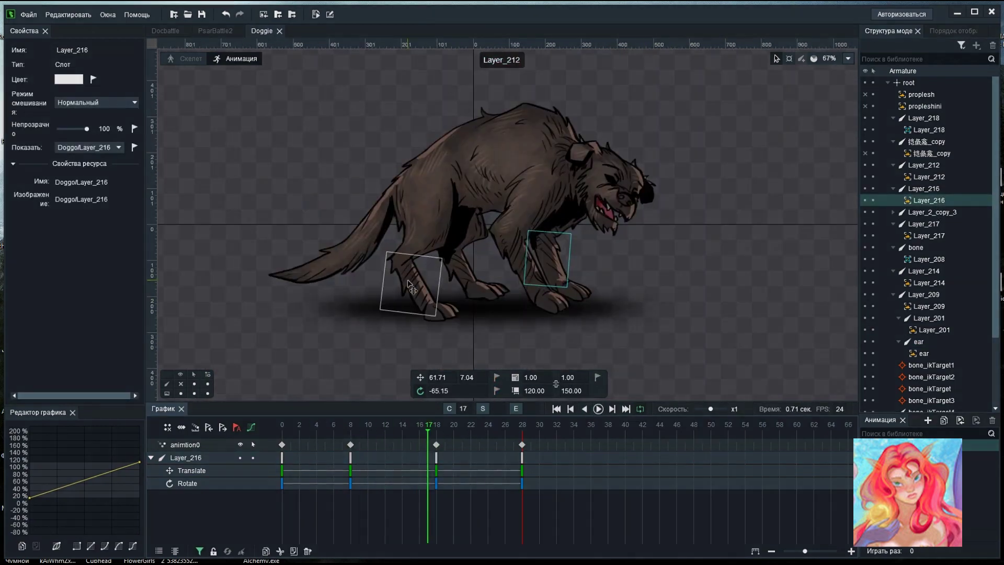